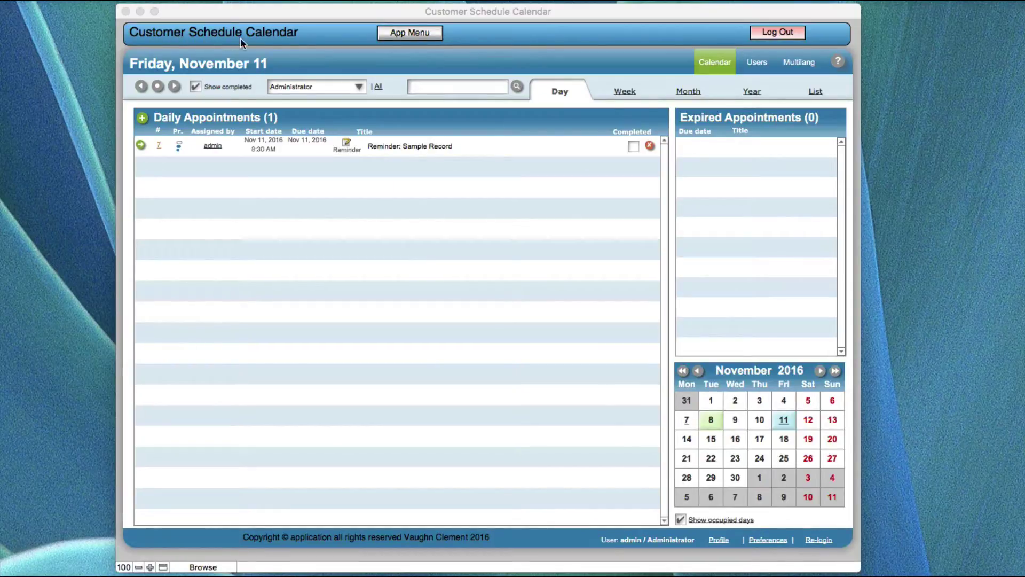
- Open the application menu to review its client, contact, activity and meeting commands, and close it
{"action": "left_click", "coordinate": [413, 36]}
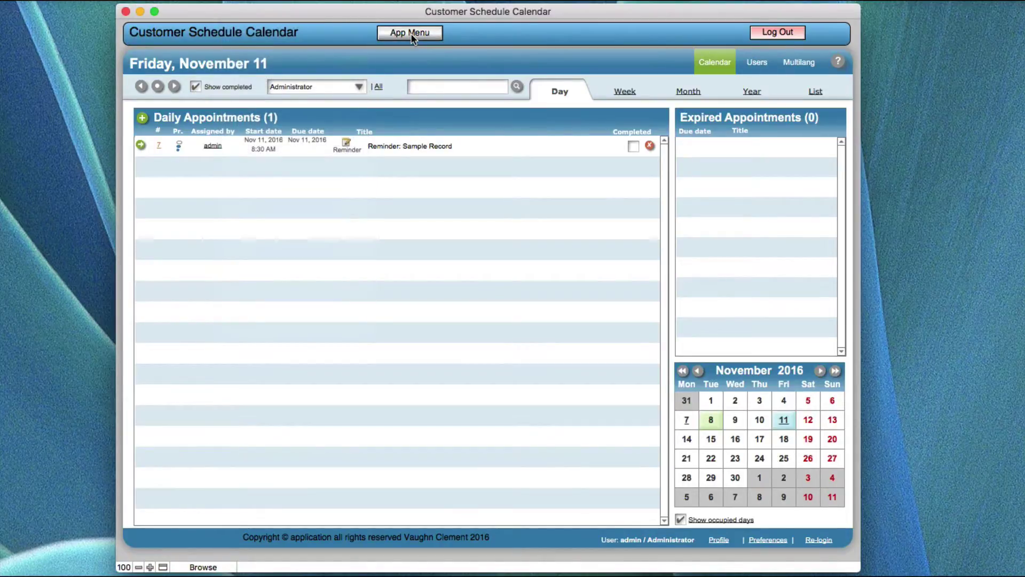
{"action": "left_click", "coordinate": [411, 33]}
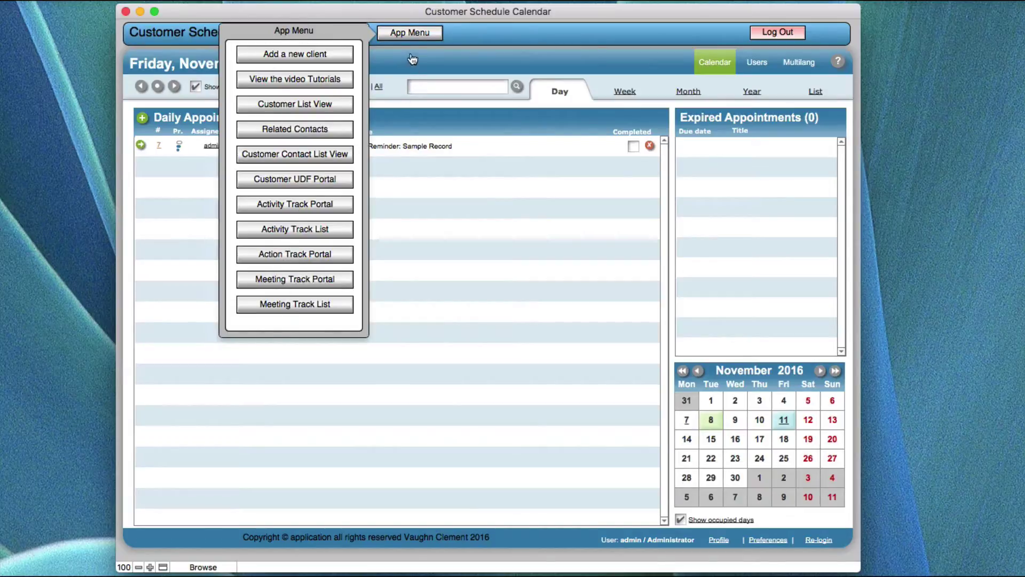
{"action": "left_click", "coordinate": [413, 33]}
{"action": "left_click", "coordinate": [412, 34]}
{"action": "left_click", "coordinate": [410, 33]}
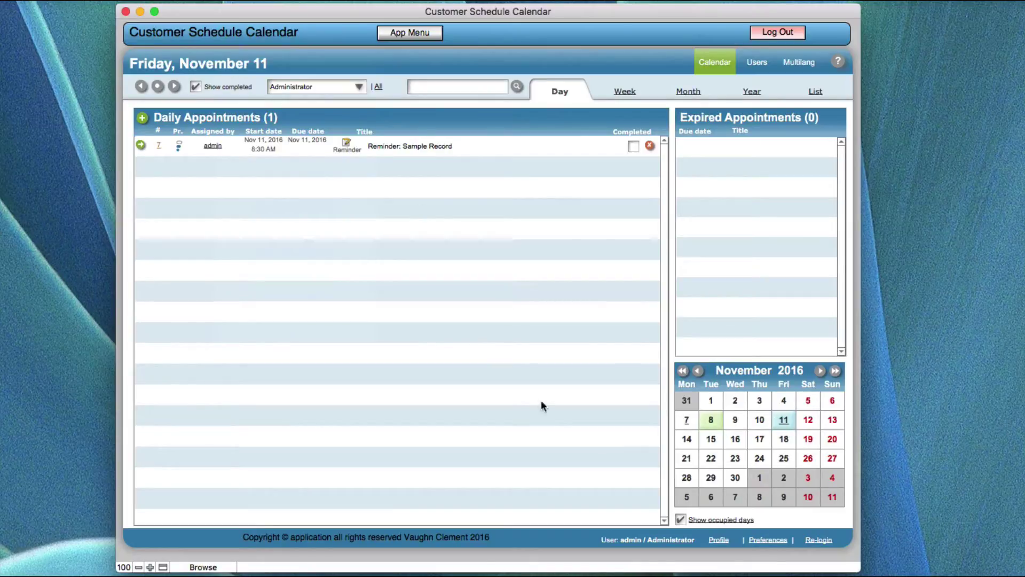
- Jump to the current date, return to Friday, November 11, and check the application menu again
{"action": "left_click", "coordinate": [158, 88]}
{"action": "left_click", "coordinate": [779, 420]}
{"action": "left_click", "coordinate": [407, 34]}
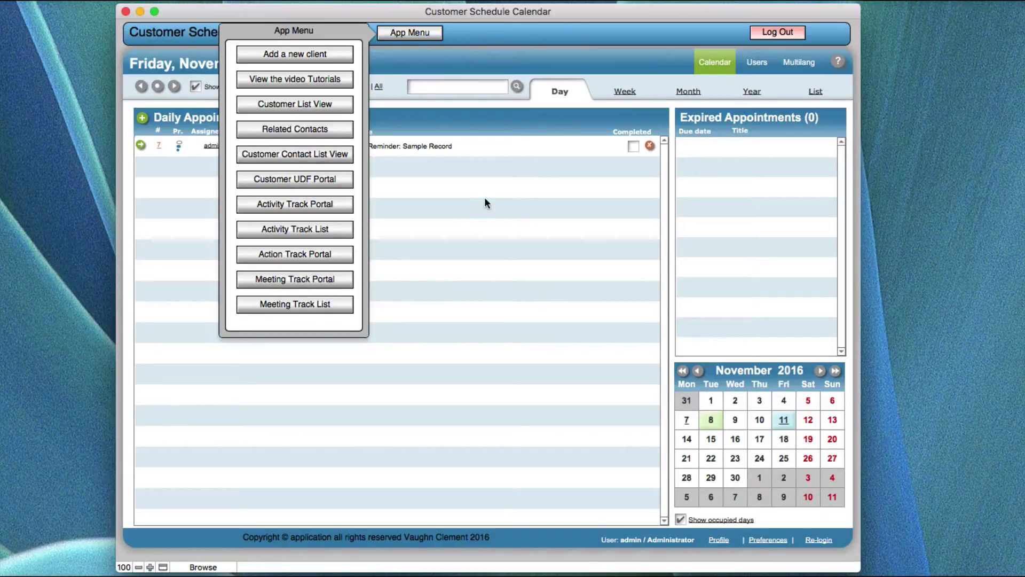
{"action": "left_click", "coordinate": [455, 238]}
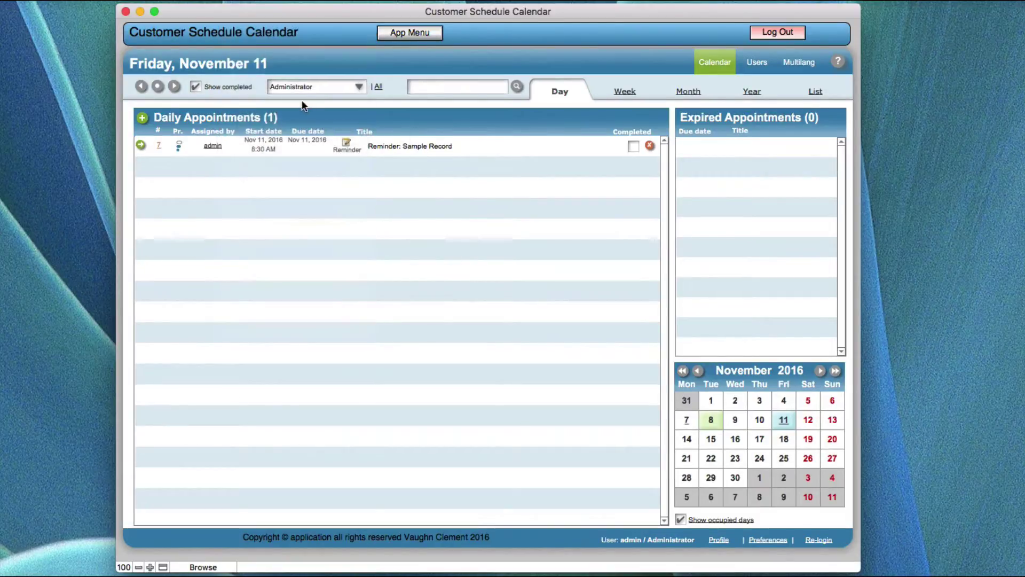
- Review the user filter choices, keep Administrator, and examine the Sample Record reminder in the daily appointments
{"action": "left_click", "coordinate": [357, 85]}
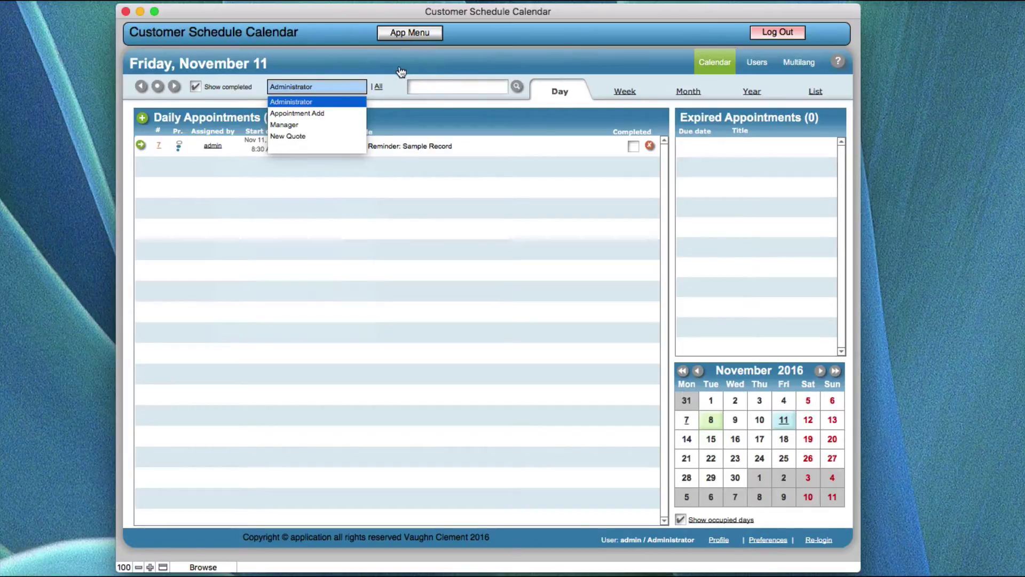
{"action": "left_click", "coordinate": [295, 102]}
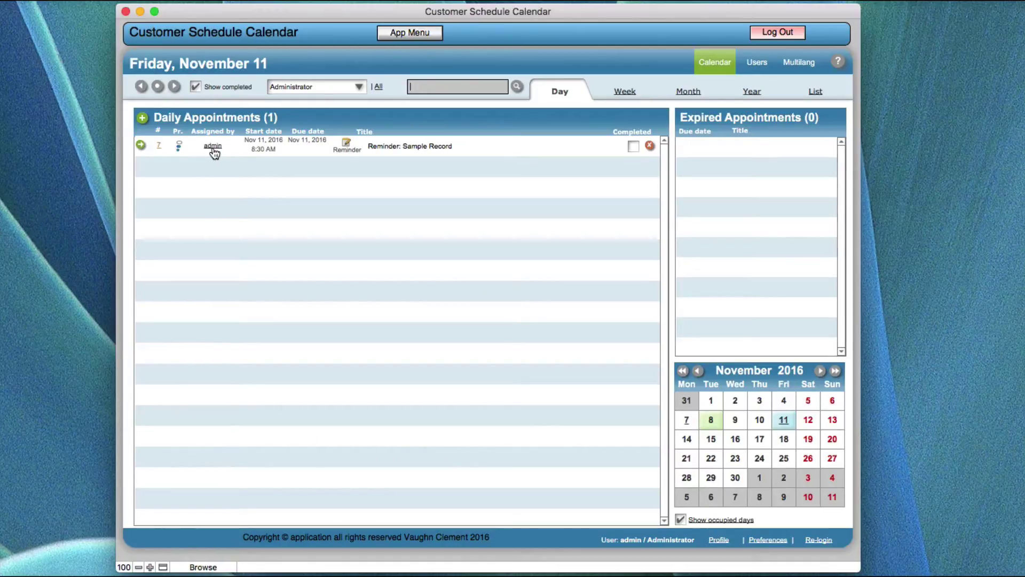
{"action": "left_click", "coordinate": [177, 143]}
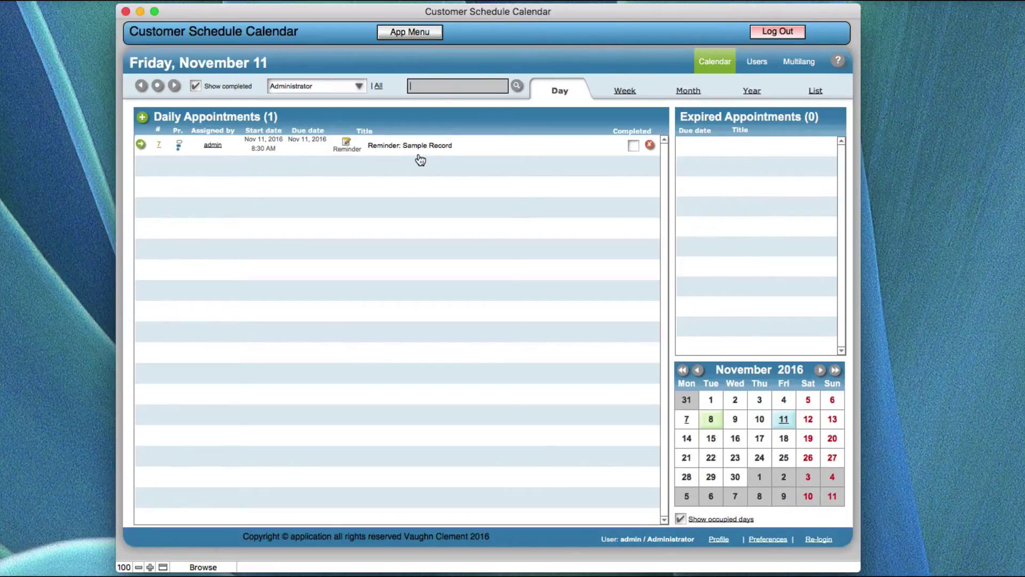
{"action": "left_click", "coordinate": [488, 154]}
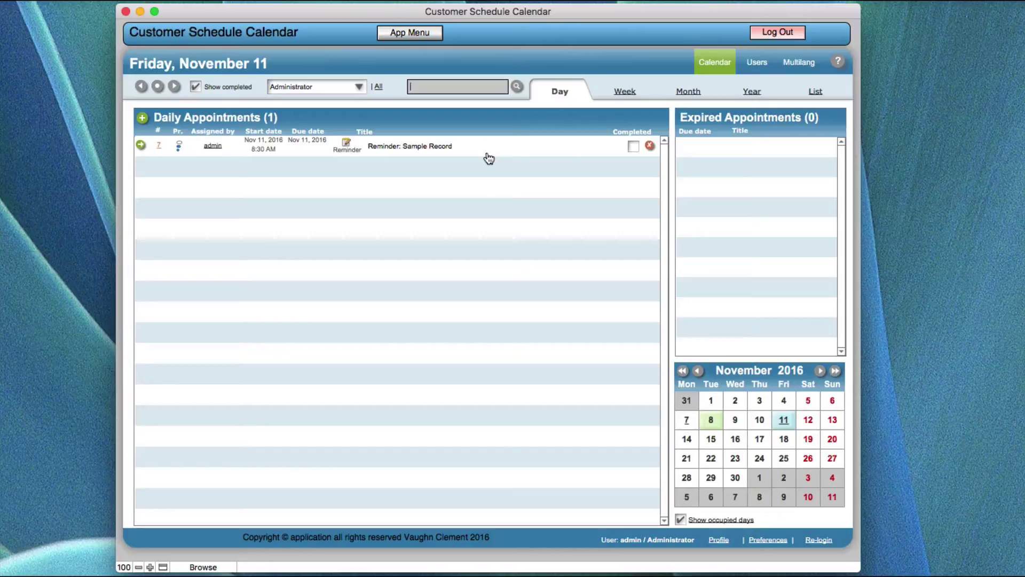
- Show the week of November 7 to 13 and inspect the details of its Monday and Friday appointments
{"action": "left_click", "coordinate": [626, 97]}
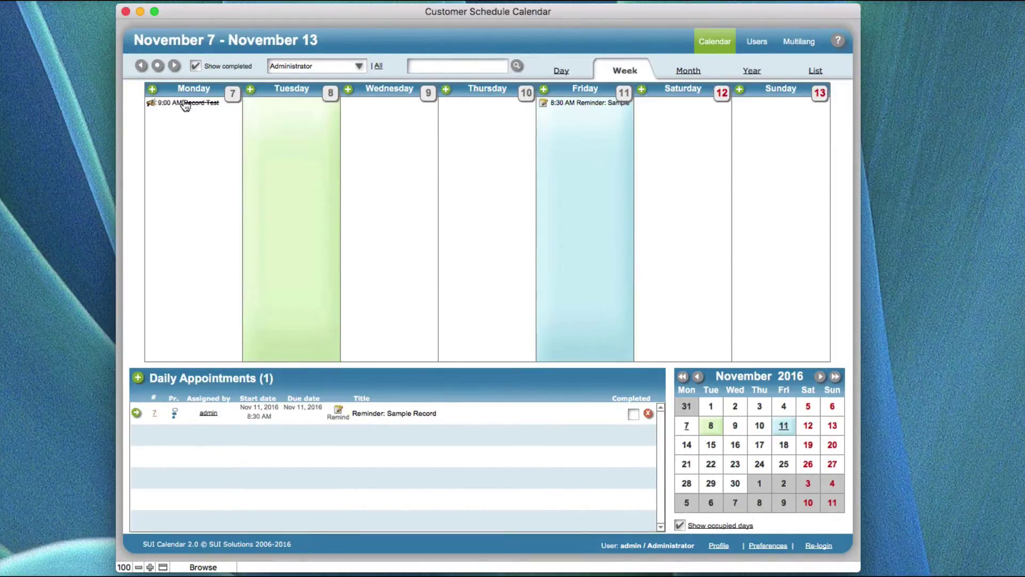
{"action": "mouse_move", "coordinate": [179, 108]}
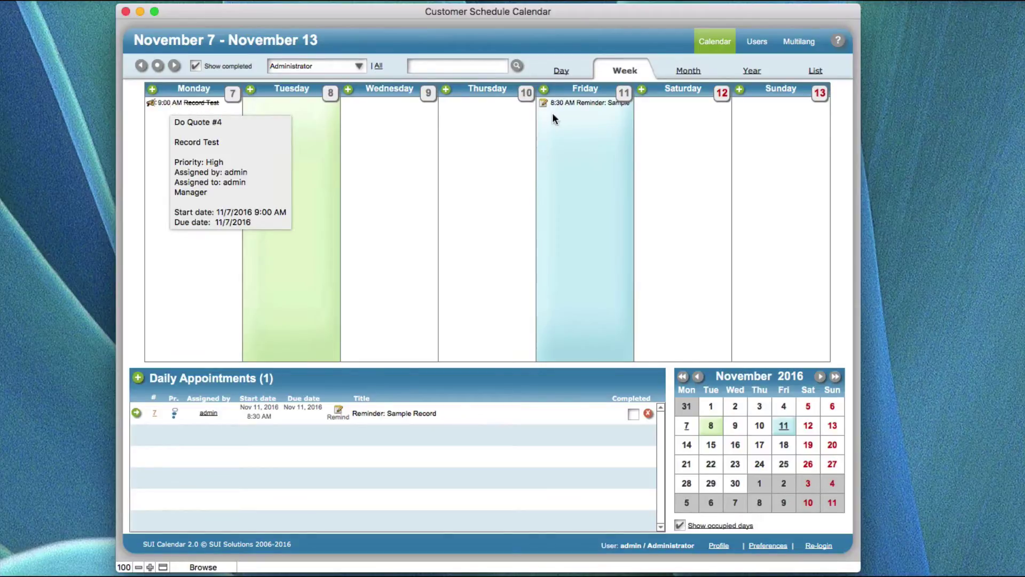
{"action": "mouse_move", "coordinate": [565, 111]}
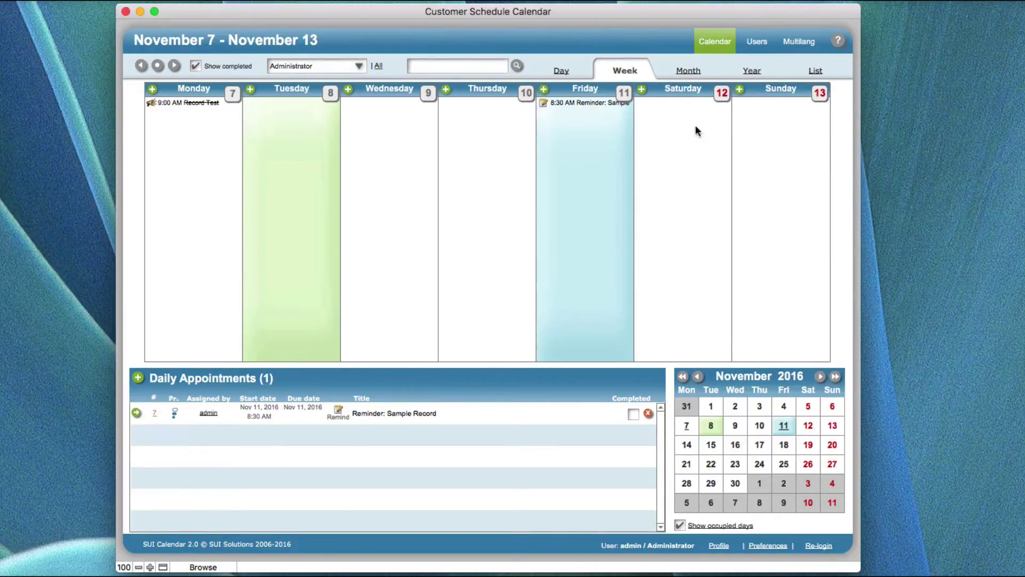
- Look at the November 2016 month view and the 2016 year view, enlarging the window for each
{"action": "left_click", "coordinate": [687, 72]}
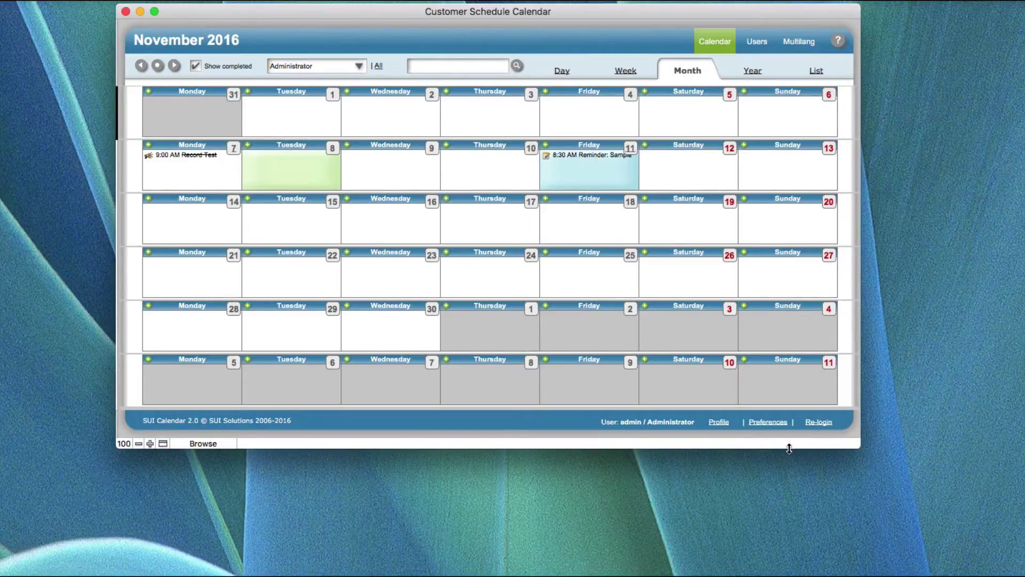
{"action": "left_click_drag", "start_coordinate": [790, 457], "coordinate": [789, 499]}
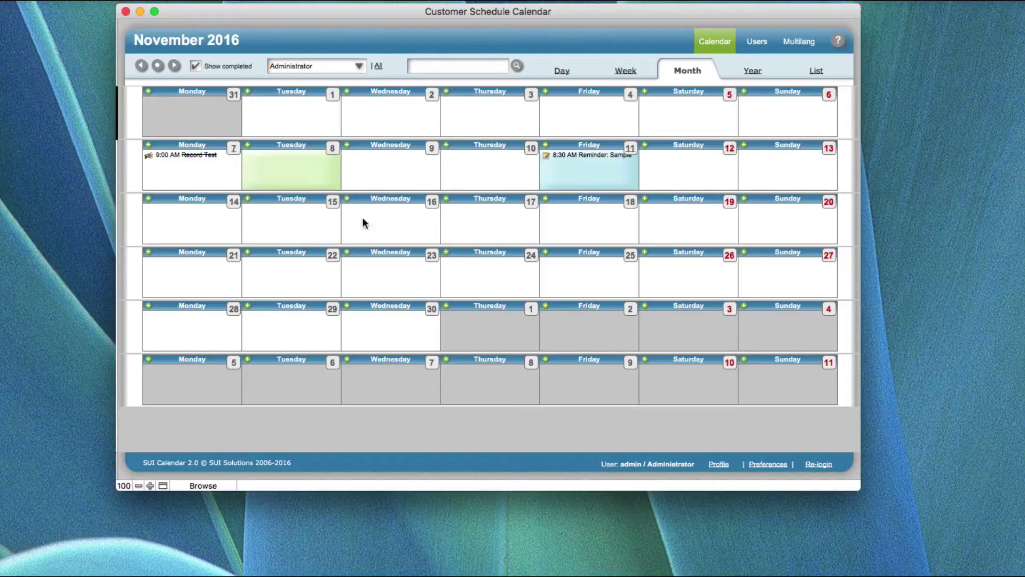
{"action": "left_click", "coordinate": [753, 72]}
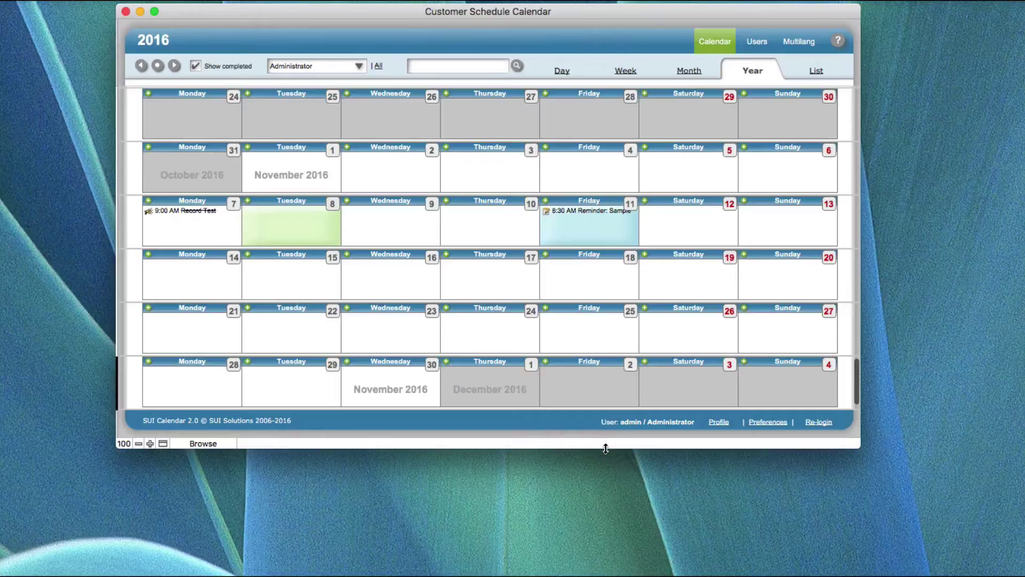
{"action": "left_click_drag", "start_coordinate": [606, 448], "coordinate": [631, 540]}
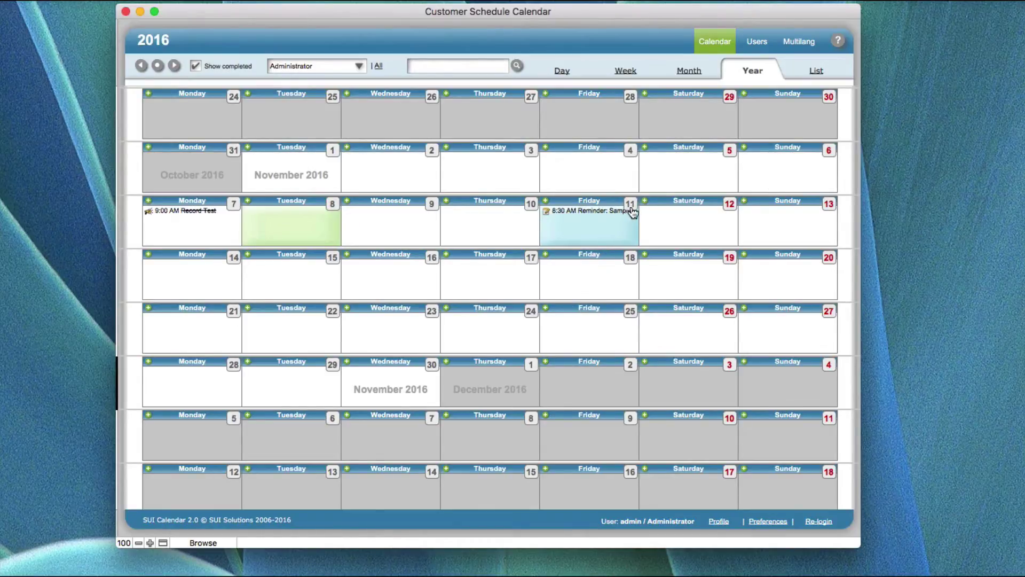
- View all appointments as a list in a taller window, and return to the Day view
{"action": "left_click", "coordinate": [813, 75]}
{"action": "left_click_drag", "start_coordinate": [709, 180], "coordinate": [714, 494]}
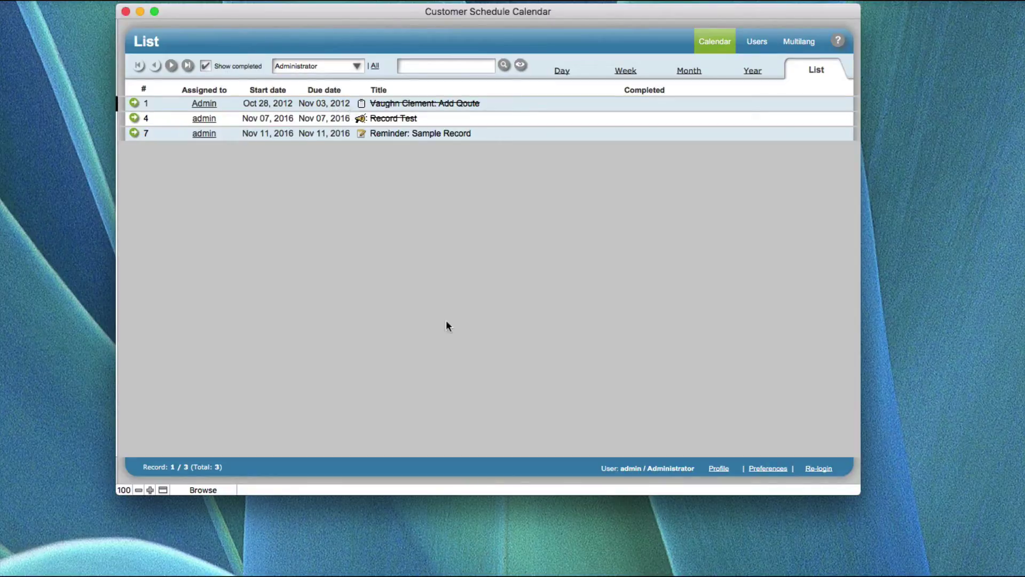
{"action": "left_click_drag", "start_coordinate": [499, 495], "coordinate": [498, 519]}
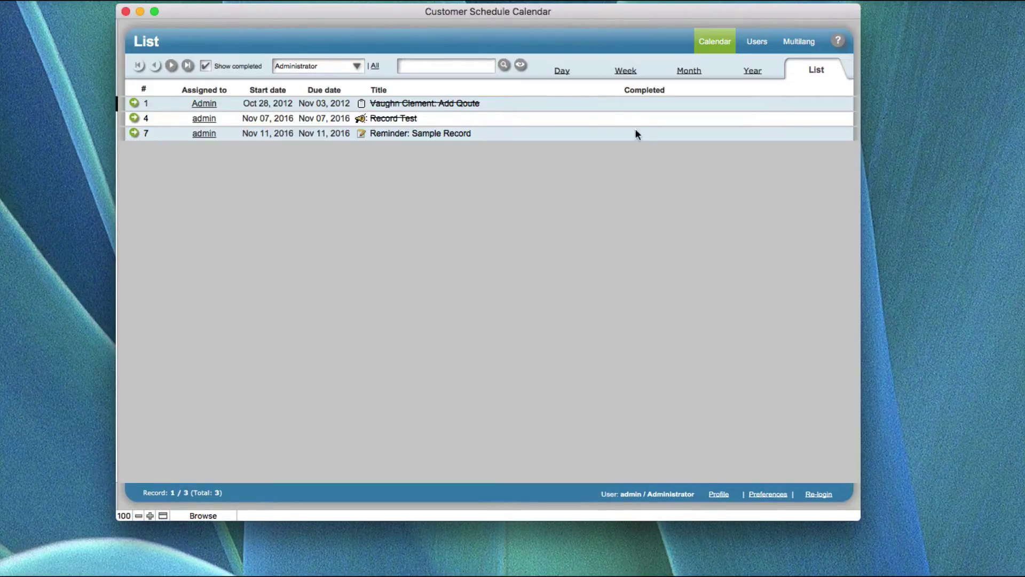
{"action": "left_click", "coordinate": [565, 71]}
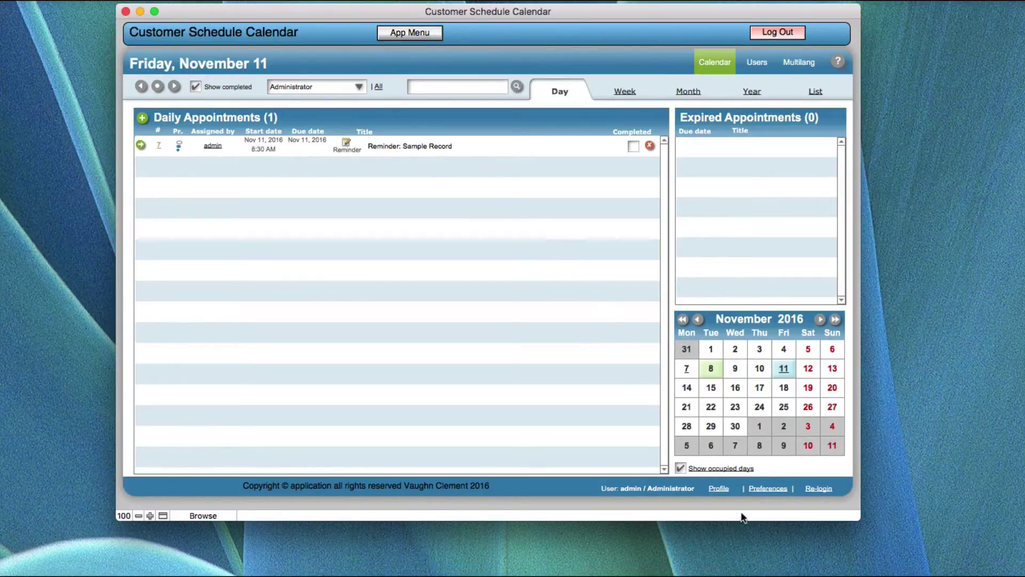
{"action": "left_click_drag", "start_coordinate": [753, 528], "coordinate": [753, 558]}
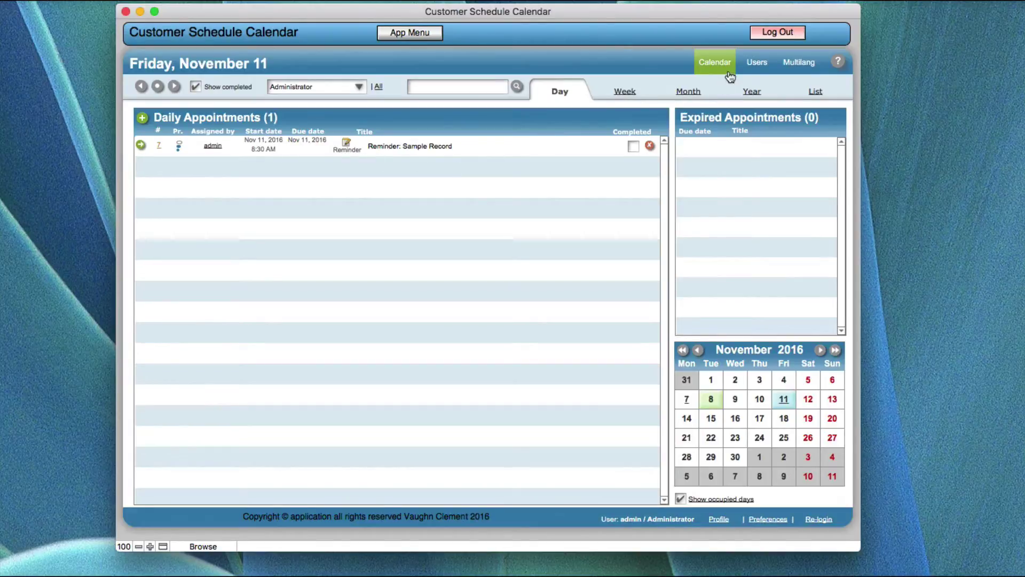
- Show the Users list in an enlarged window, view the Manager user's profile, and close the profile
{"action": "left_click", "coordinate": [757, 63]}
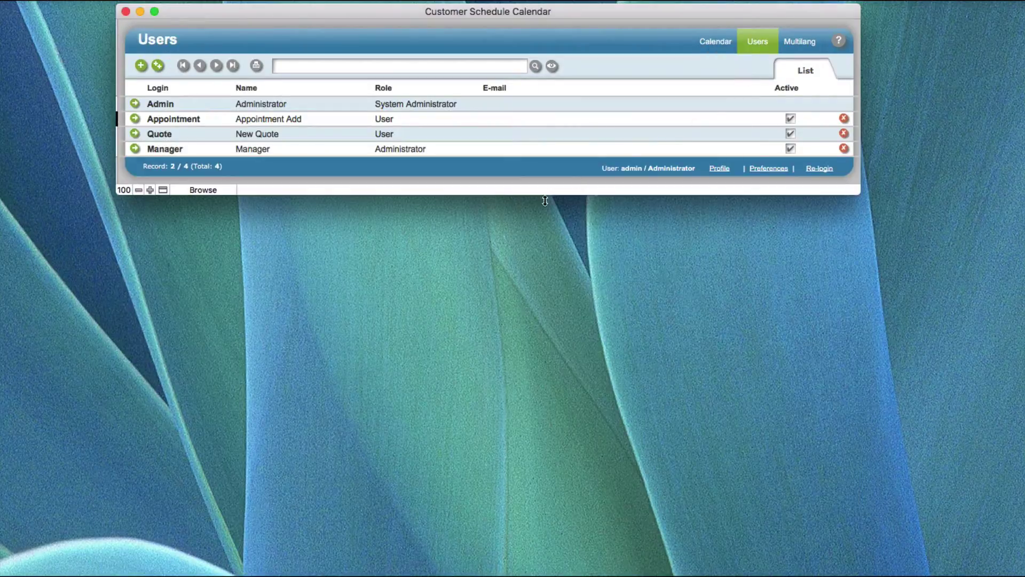
{"action": "left_click_drag", "start_coordinate": [531, 193], "coordinate": [543, 560]}
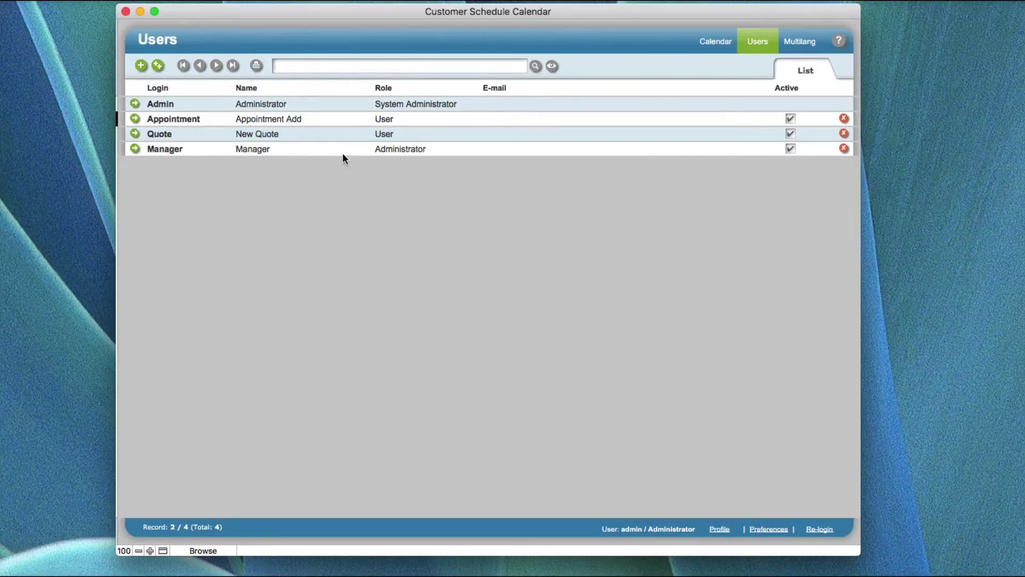
{"action": "left_click", "coordinate": [391, 149]}
{"action": "left_click", "coordinate": [135, 149]}
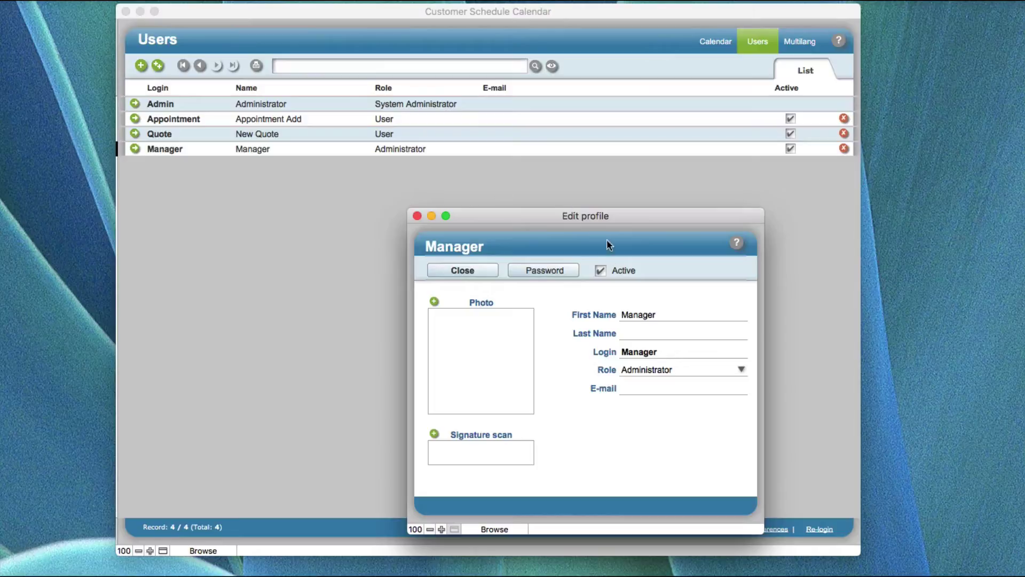
{"action": "left_click_drag", "start_coordinate": [598, 219], "coordinate": [547, 85]}
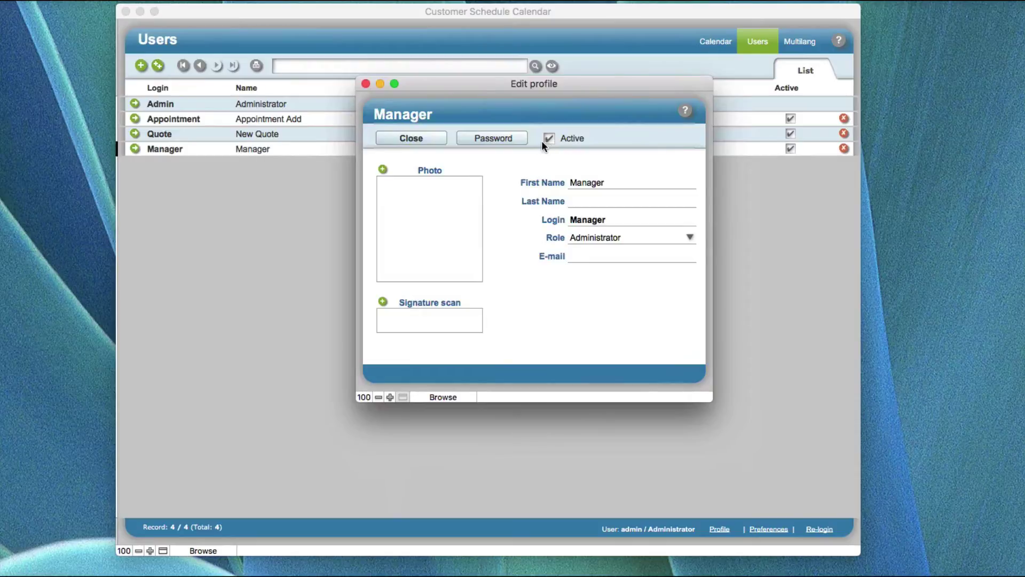
{"action": "left_click", "coordinate": [404, 140]}
{"action": "left_click_drag", "start_coordinate": [548, 196], "coordinate": [568, 560]}
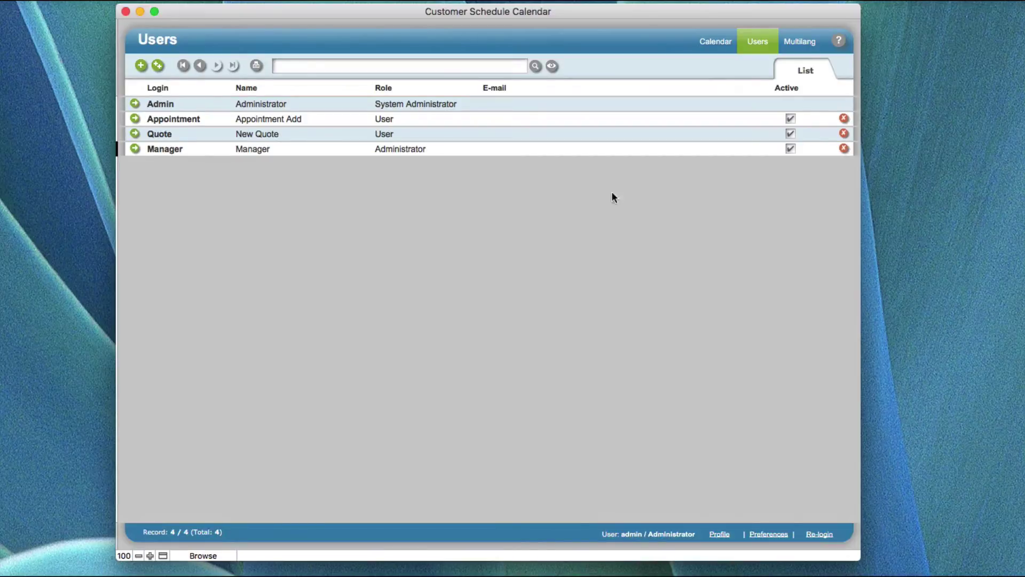
- Browse the English label translations in the Multilang module
{"action": "left_click", "coordinate": [799, 43]}
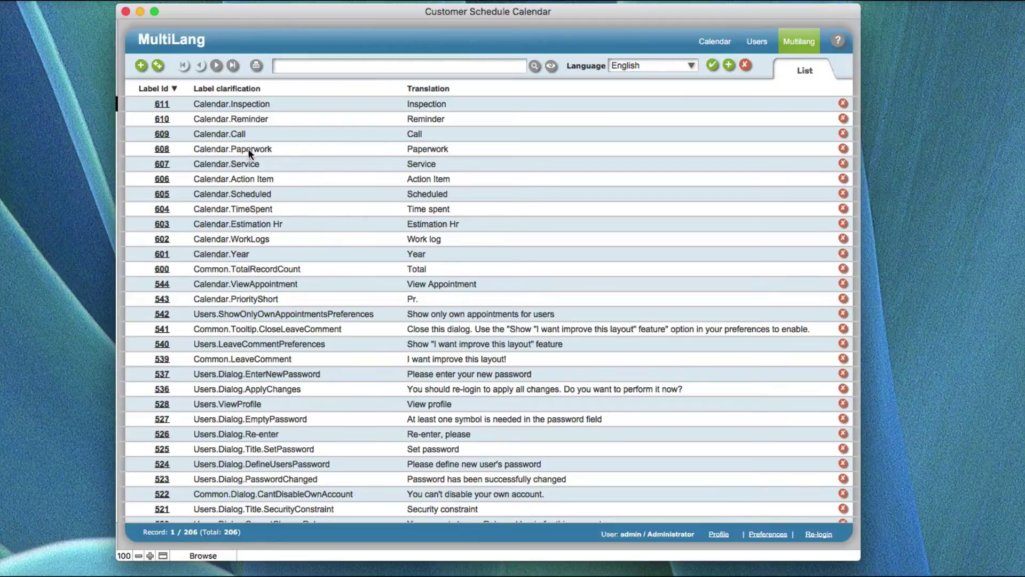
{"action": "scroll", "coordinate": [232, 160], "scroll_direction": "down", "scroll_amount": 3}
{"action": "scroll", "coordinate": [230, 160], "scroll_direction": "up", "scroll_amount": 3}
- Recheck the Manager profile from the Users list, and return to the Multilang label list
{"action": "left_click", "coordinate": [764, 42]}
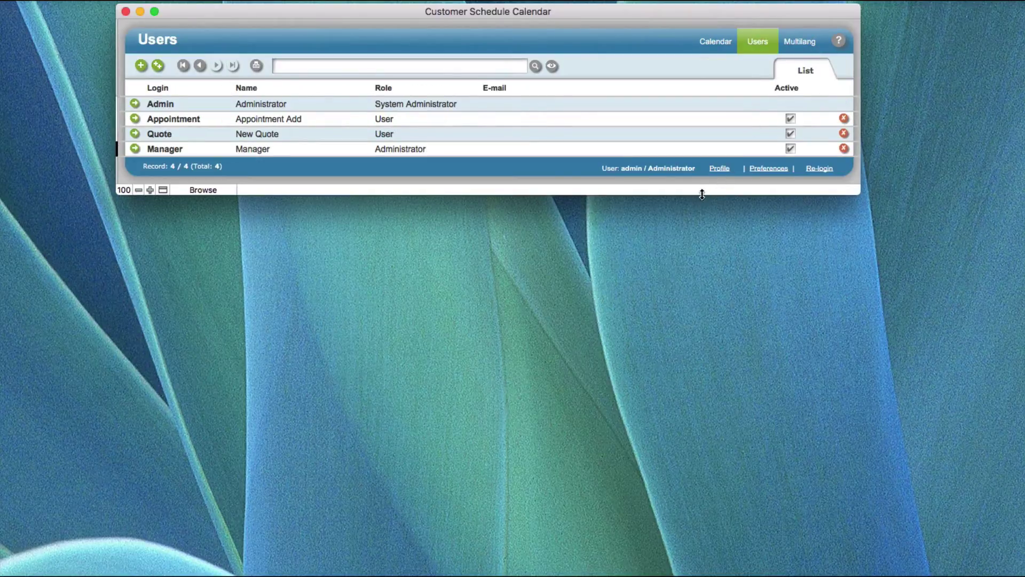
{"action": "left_click_drag", "start_coordinate": [698, 193], "coordinate": [714, 557]}
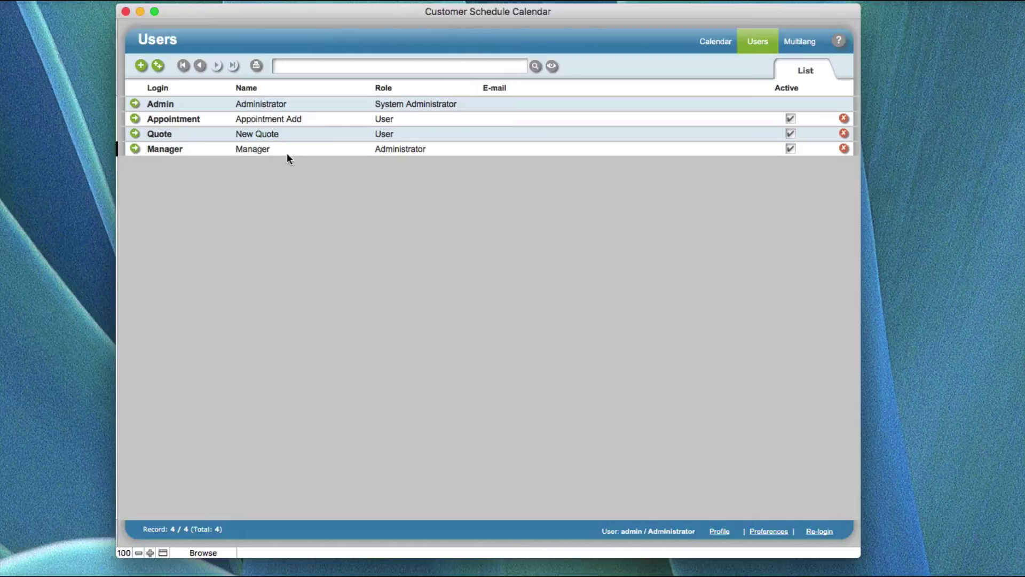
{"action": "left_click", "coordinate": [135, 149]}
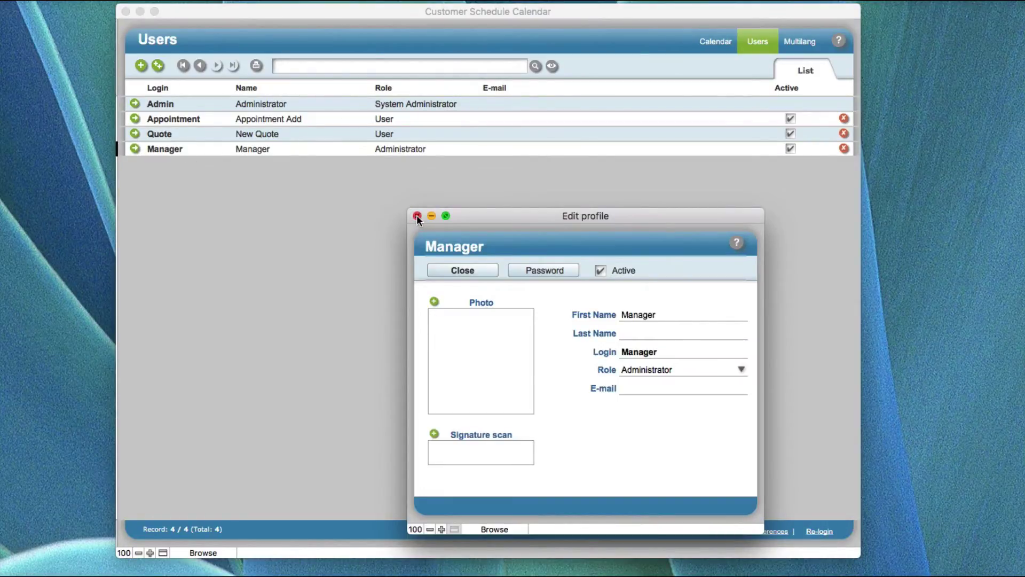
{"action": "left_click", "coordinate": [460, 271]}
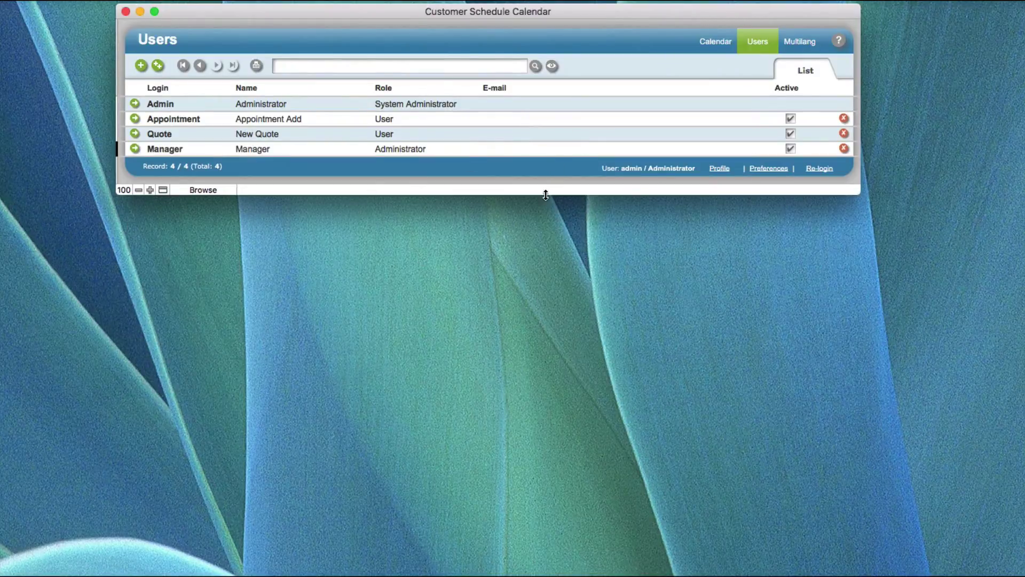
{"action": "left_click_drag", "start_coordinate": [545, 194], "coordinate": [587, 568]}
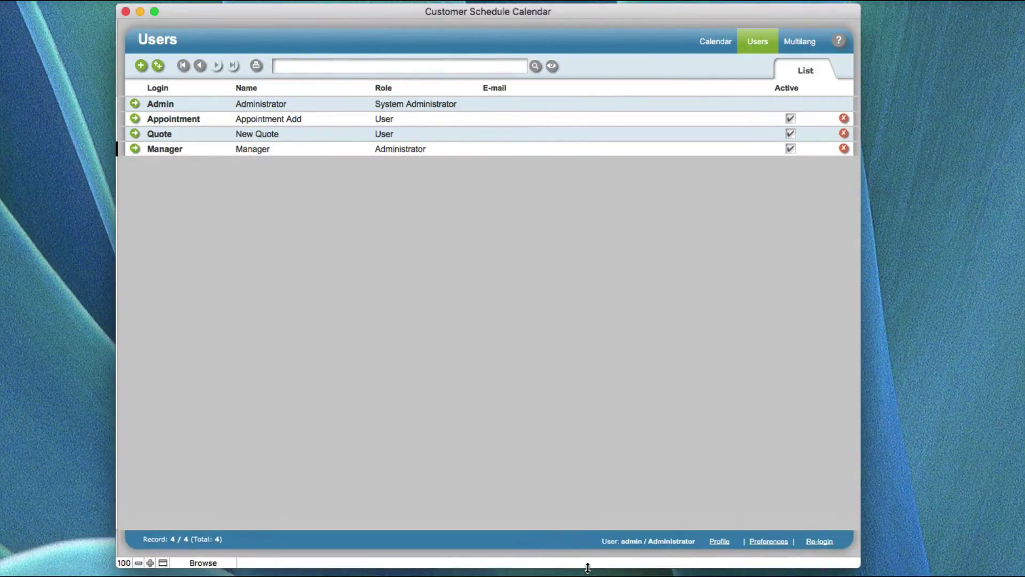
{"action": "left_click", "coordinate": [805, 40]}
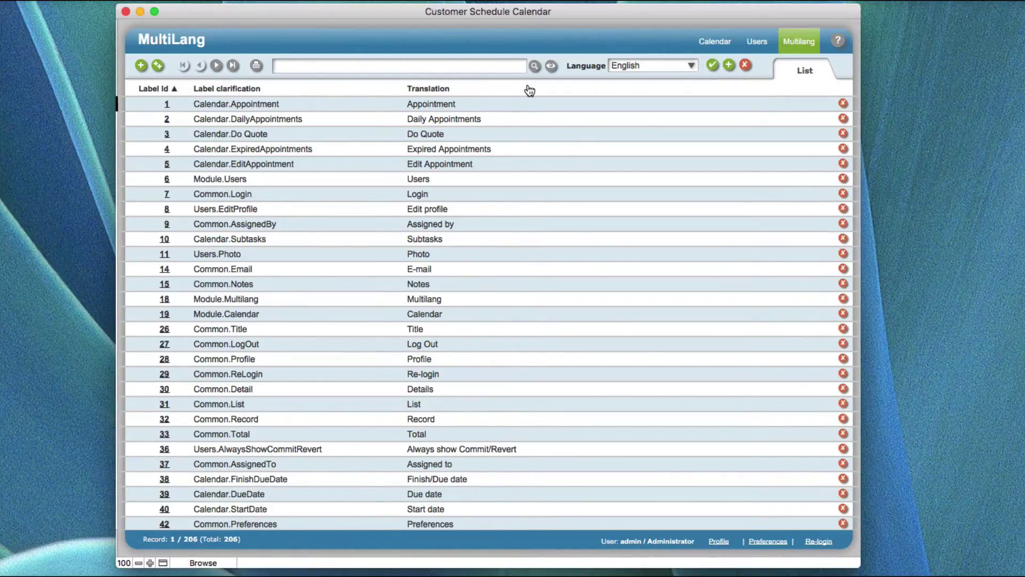
- Return to the daily calendar, shorten the window slightly, and start a new appointment for November 11
{"action": "left_click", "coordinate": [708, 42]}
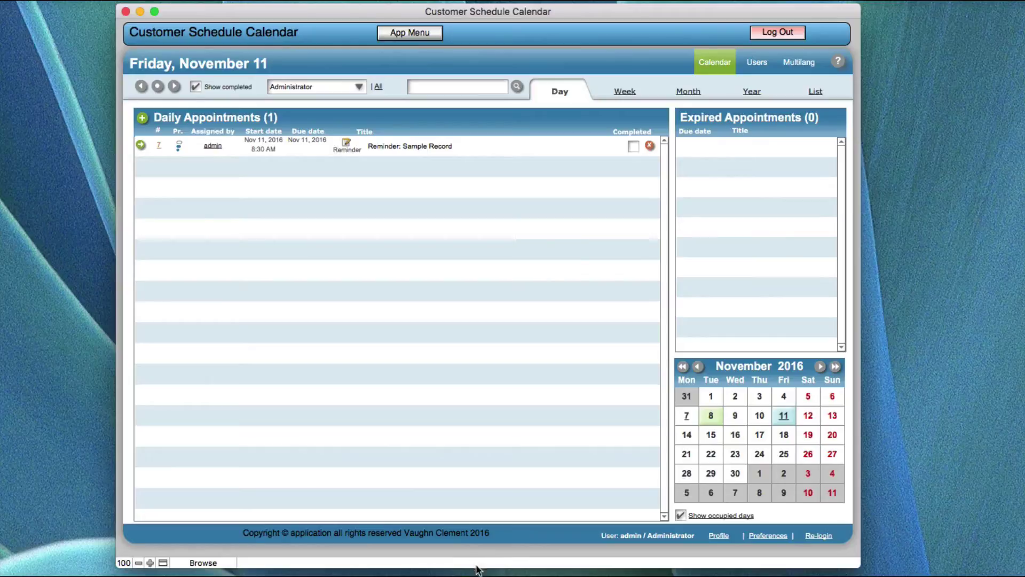
{"action": "left_click_drag", "start_coordinate": [474, 567], "coordinate": [476, 558]}
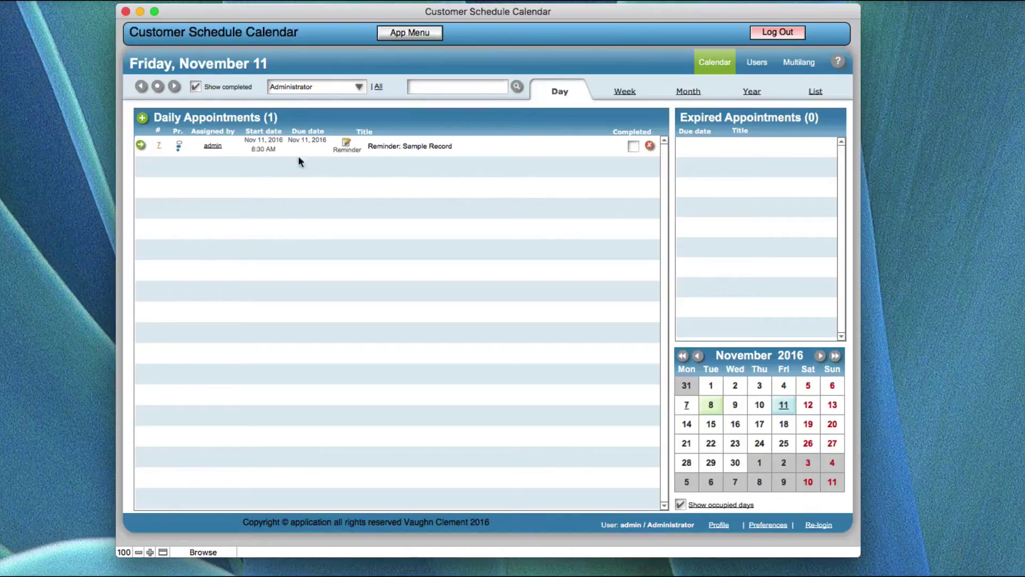
{"action": "left_click", "coordinate": [142, 118]}
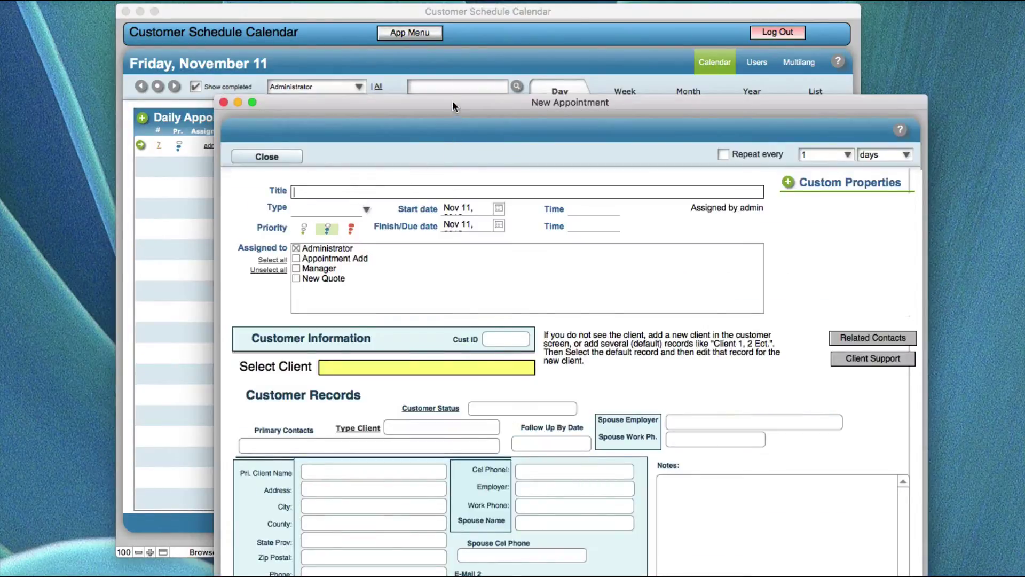
- Move the New Appointment window up so the whole form is visible, and load the first listed client's record into it
{"action": "left_click_drag", "start_coordinate": [453, 100], "coordinate": [355, 11]}
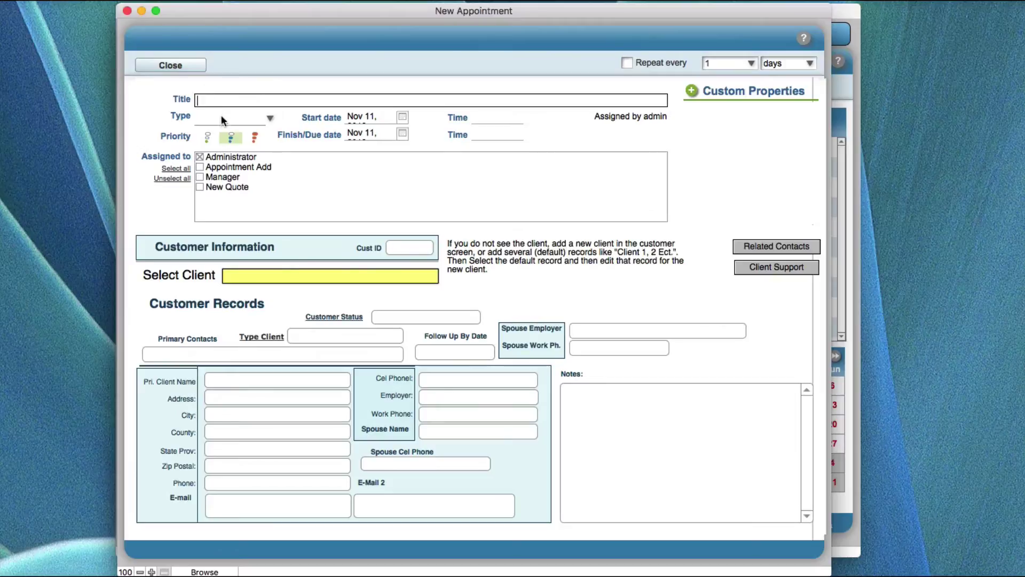
{"action": "left_click", "coordinate": [248, 276]}
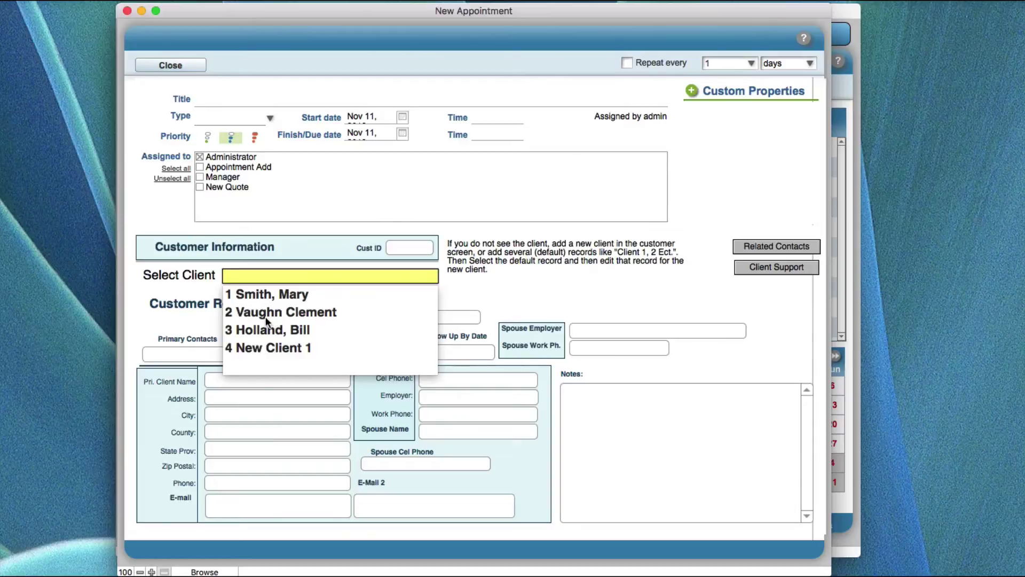
{"action": "left_click", "coordinate": [266, 294]}
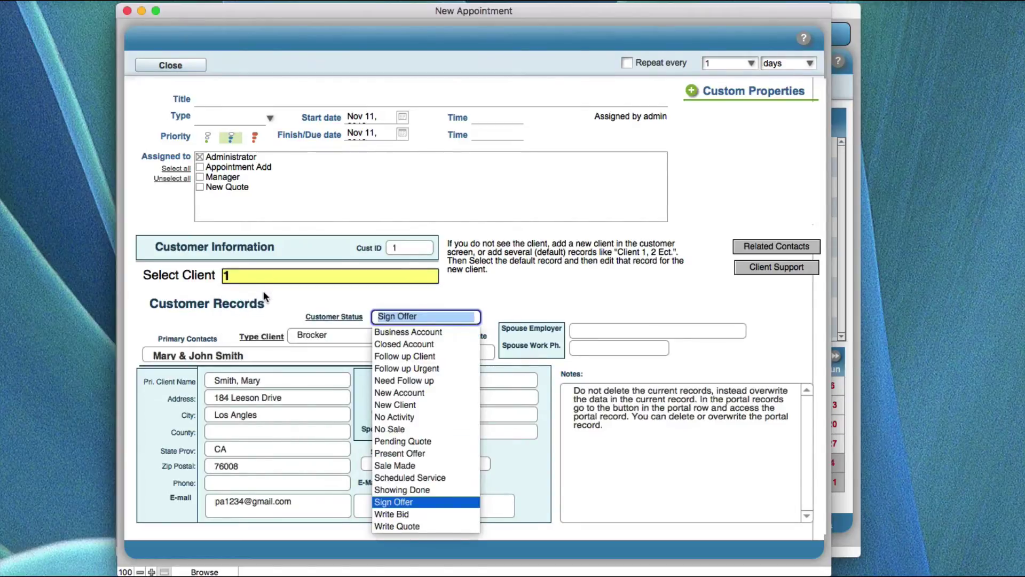
{"action": "left_click", "coordinate": [370, 300]}
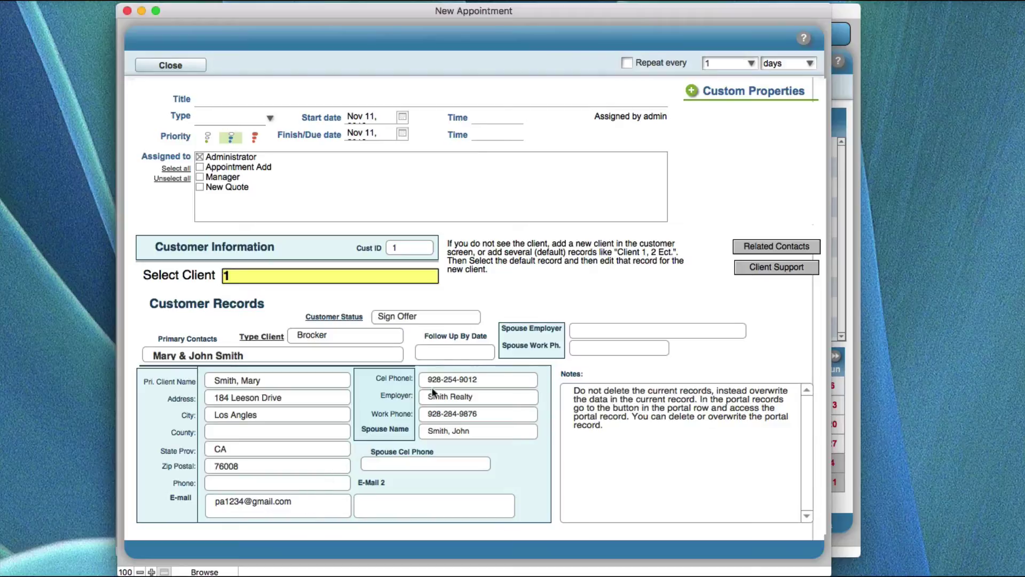
- Review the clients available for the appointment, keeping the first one selected
{"action": "left_click", "coordinate": [528, 273]}
{"action": "left_click", "coordinate": [528, 273]}
{"action": "left_click", "coordinate": [258, 275]}
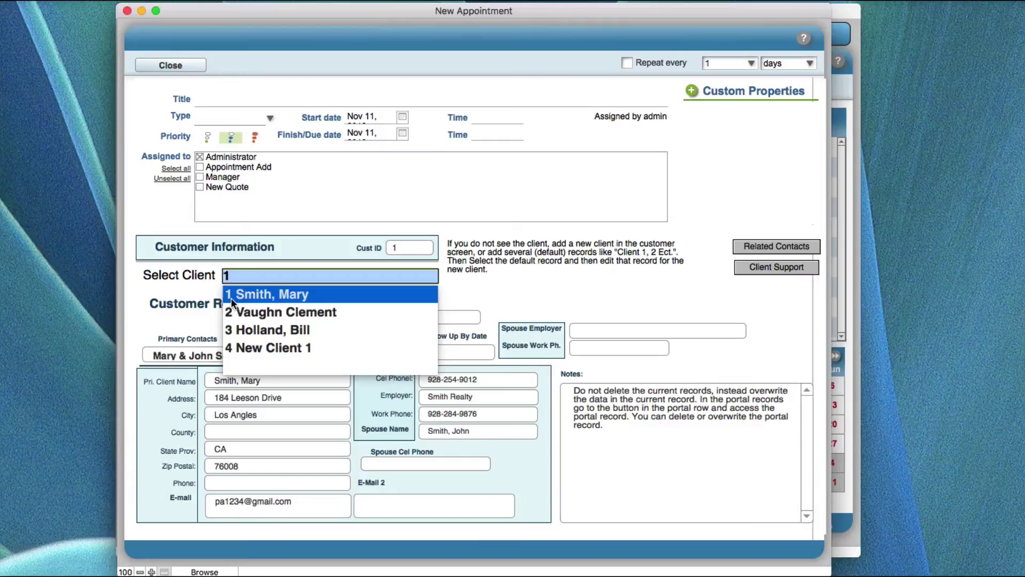
{"action": "key", "text": "Return"}
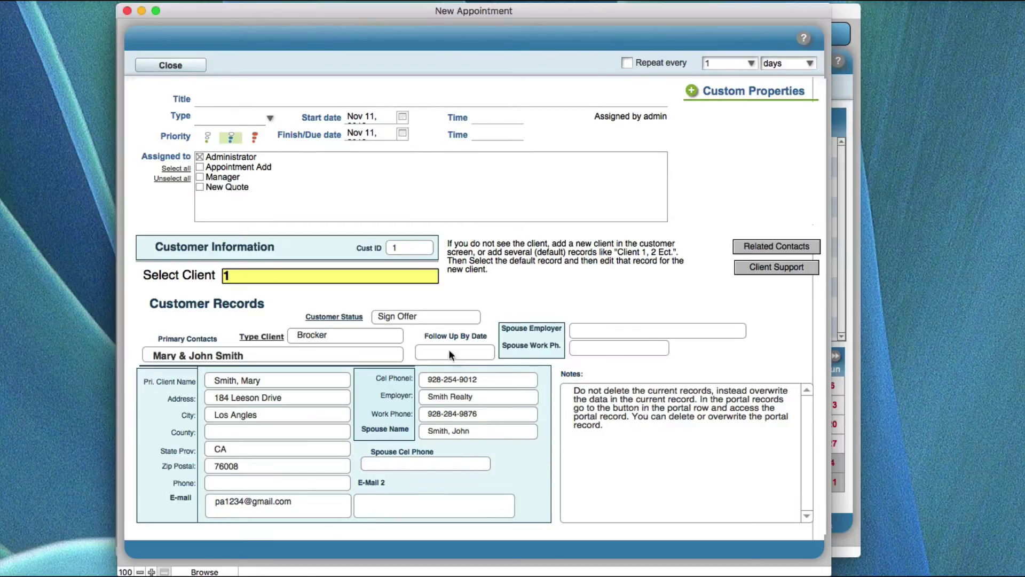
- Assign the appointment to Appointment Add alongside Administrator, leaving Manager unassigned, and set its type to Do Quote
{"action": "left_click", "coordinate": [220, 100]}
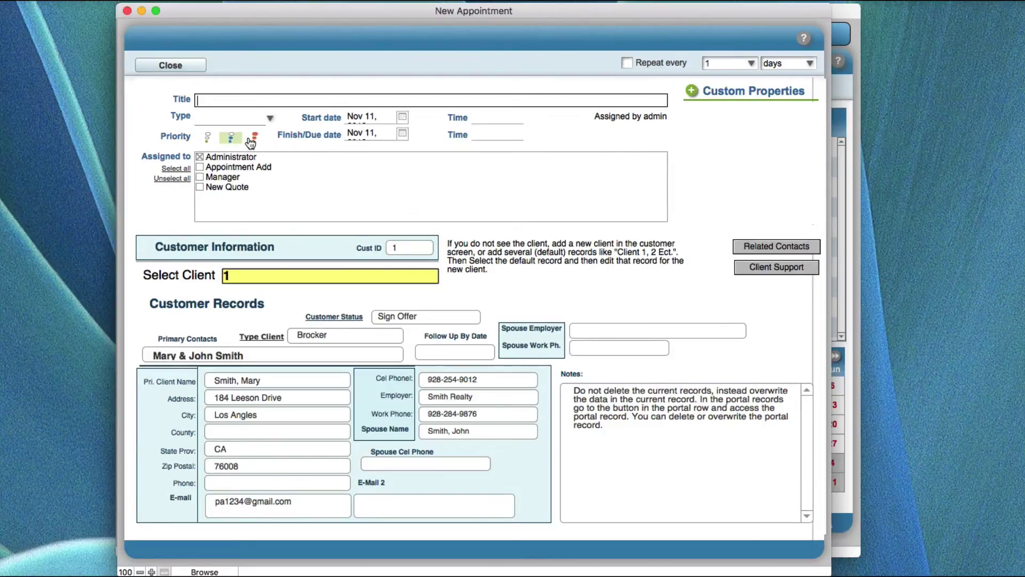
{"action": "left_click", "coordinate": [200, 177]}
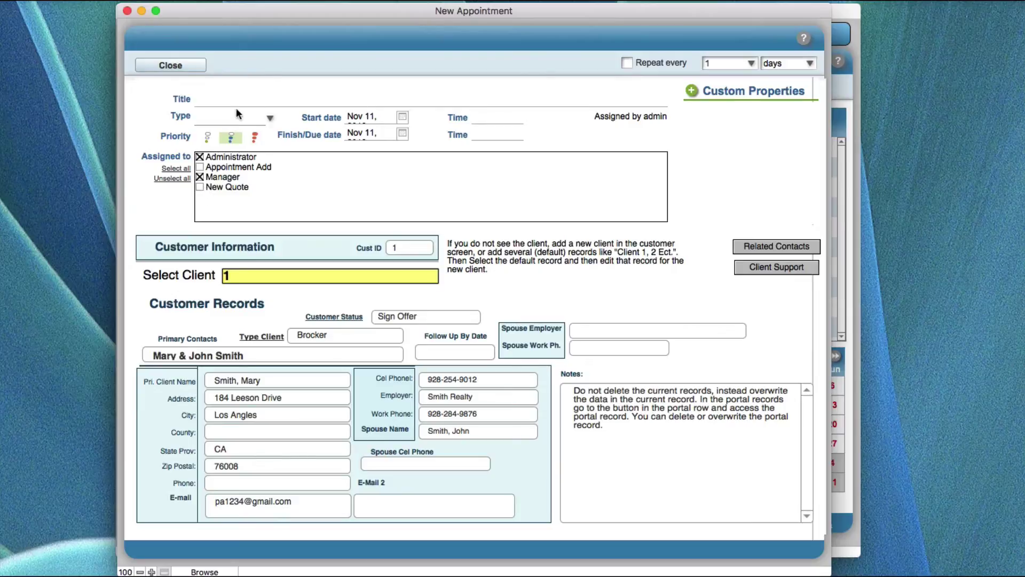
{"action": "left_click", "coordinate": [200, 167]}
{"action": "left_click", "coordinate": [201, 178]}
{"action": "left_click", "coordinate": [268, 116]}
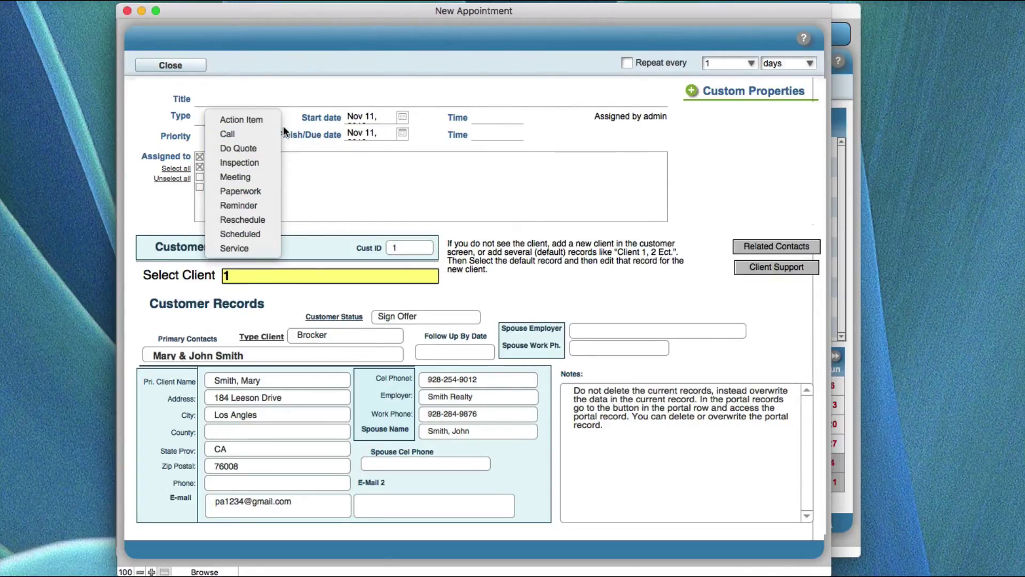
{"action": "left_click", "coordinate": [254, 148]}
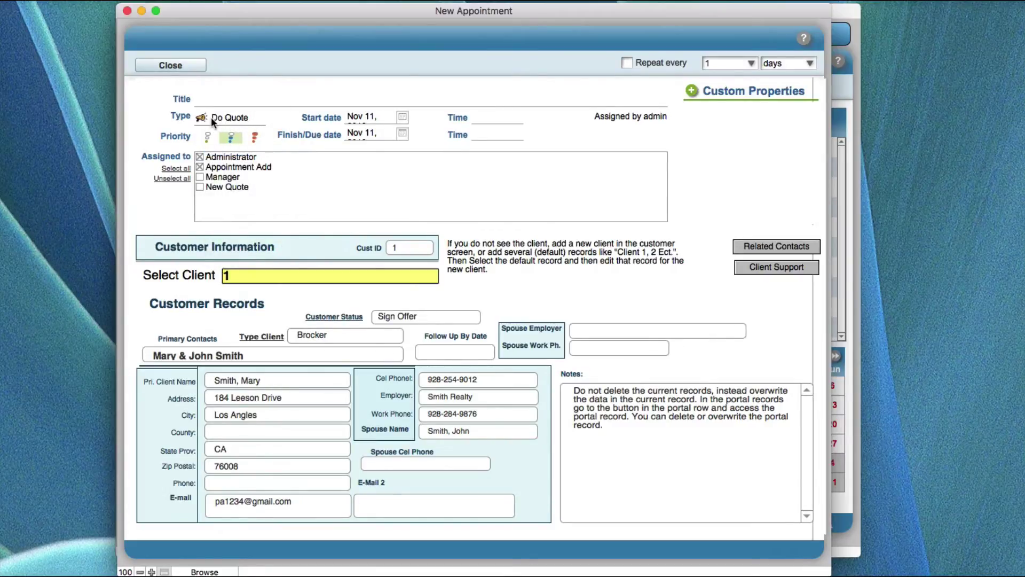
- View the date pickers for the start date and the finish/due date, keeping November 11, 2016 for both
{"action": "left_click", "coordinate": [401, 118]}
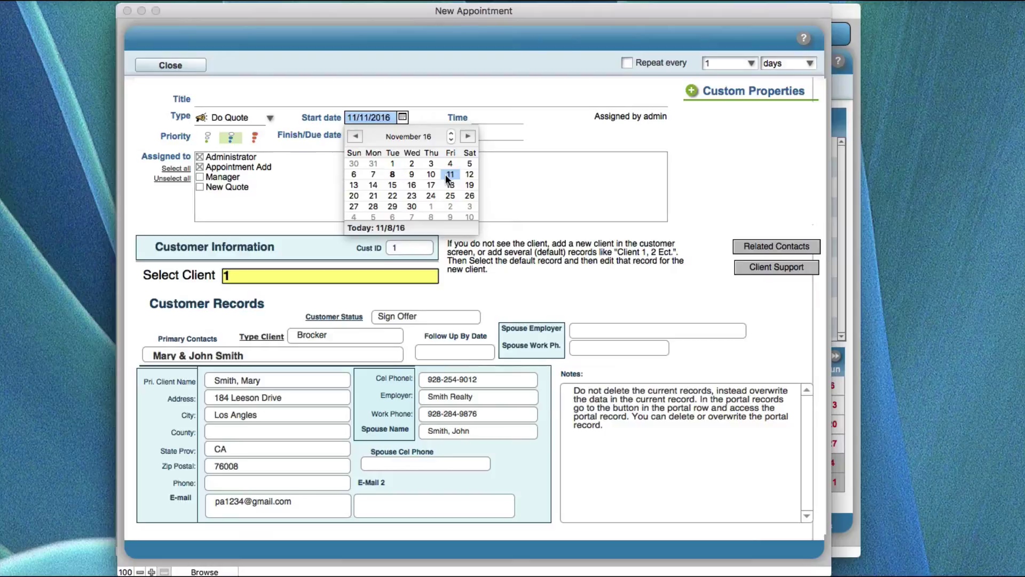
{"action": "left_click", "coordinate": [546, 139]}
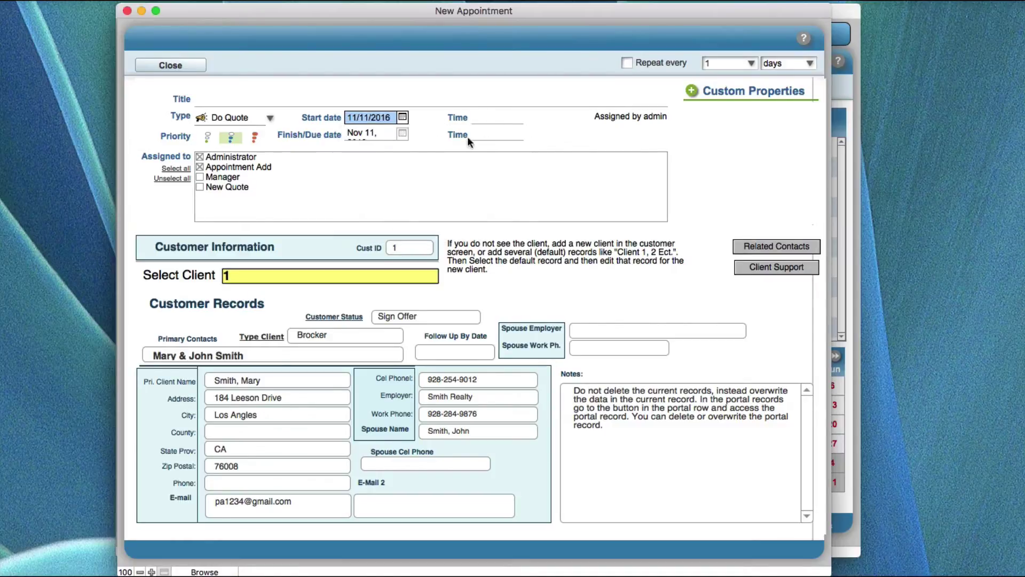
{"action": "left_click", "coordinate": [412, 124]}
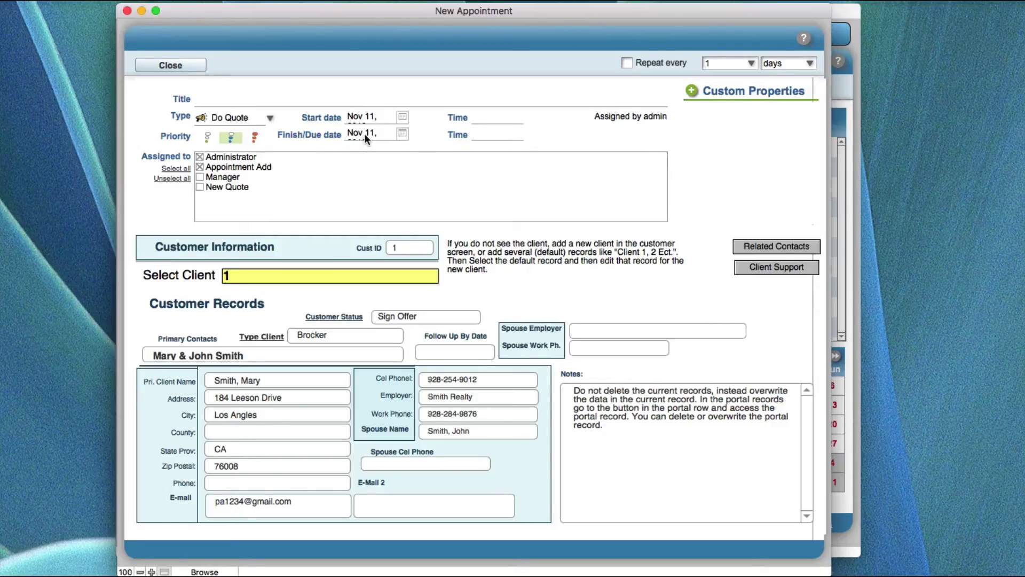
{"action": "left_click", "coordinate": [400, 134]}
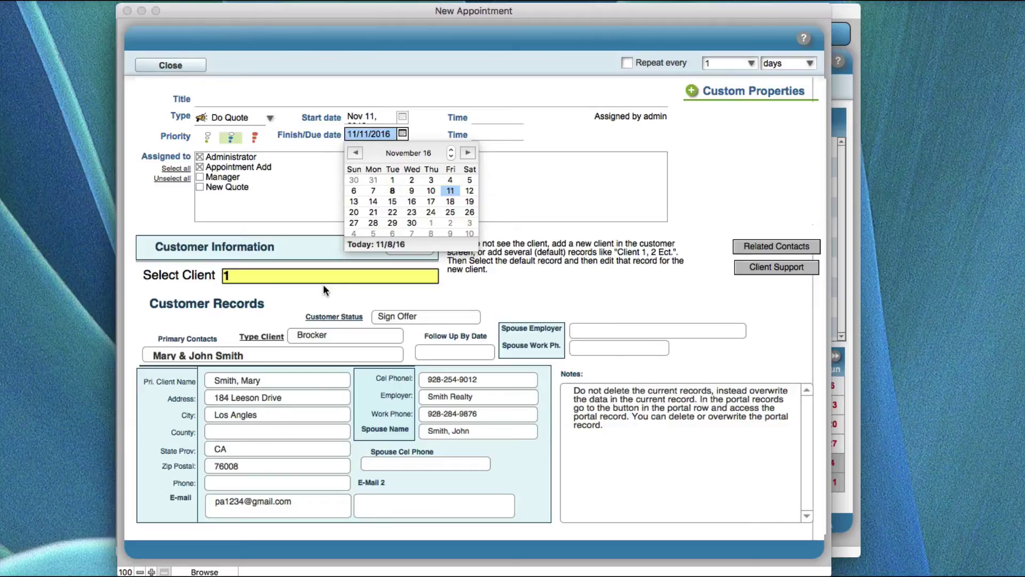
{"action": "left_click", "coordinate": [476, 115]}
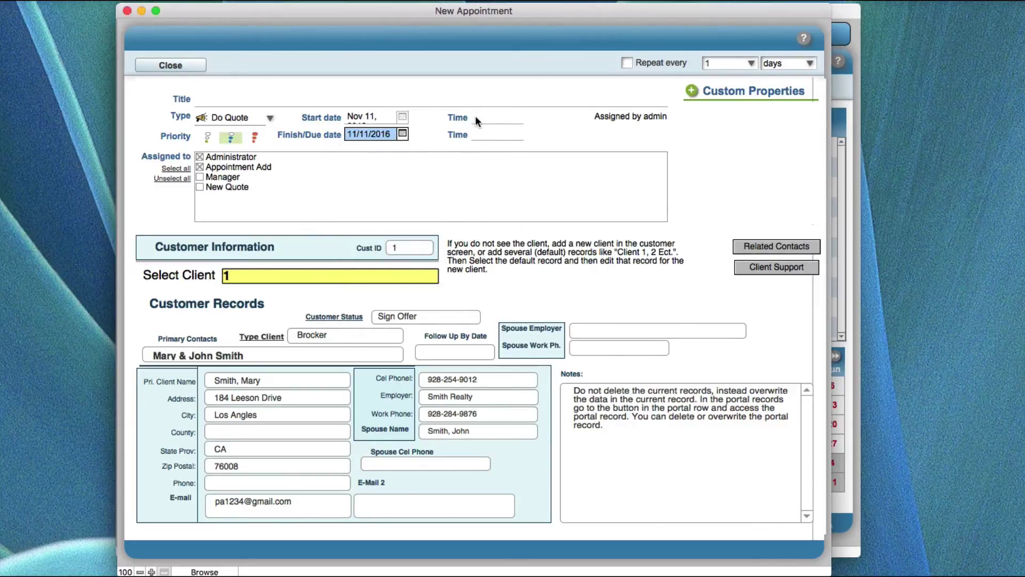
- Set the appointment's start time to 8:00 AM
{"action": "left_click", "coordinate": [476, 118]}
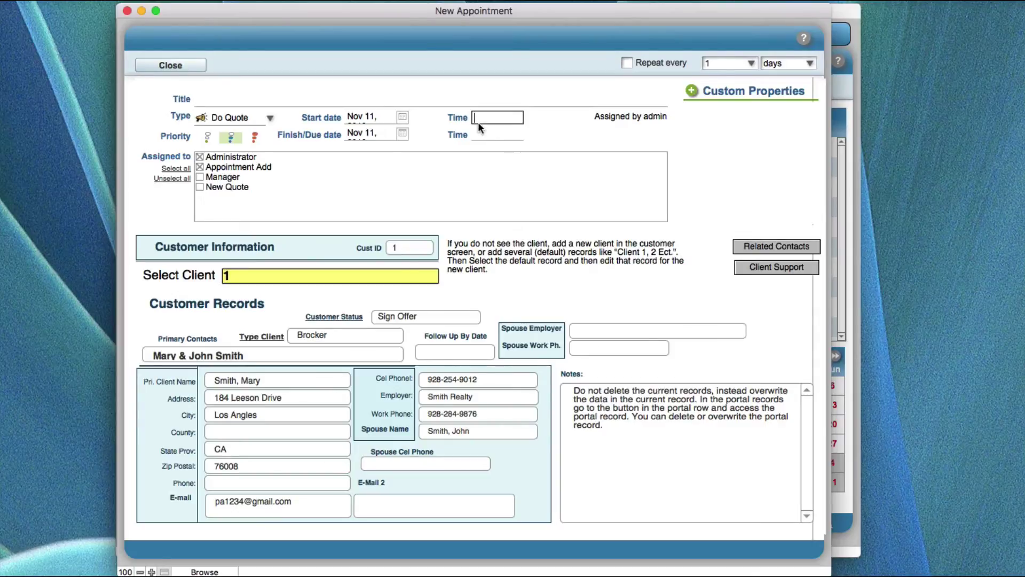
{"action": "type", "text": "8:00 AM"}
{"action": "left_click", "coordinate": [552, 132]}
- Change the appointment's client to the default record New Client 1, keeping its customer status
{"action": "left_click", "coordinate": [292, 275]}
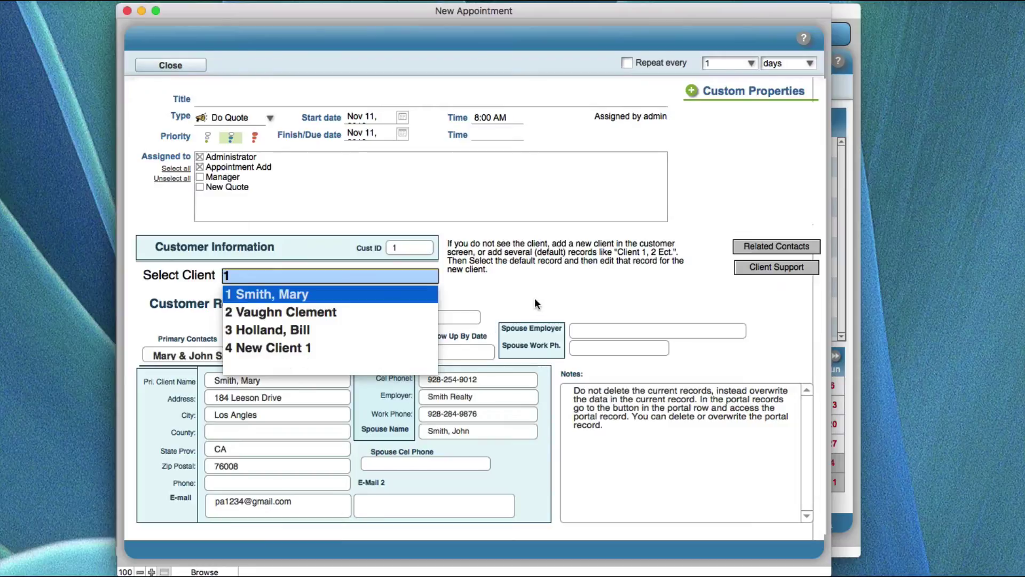
{"action": "key", "text": "Return"}
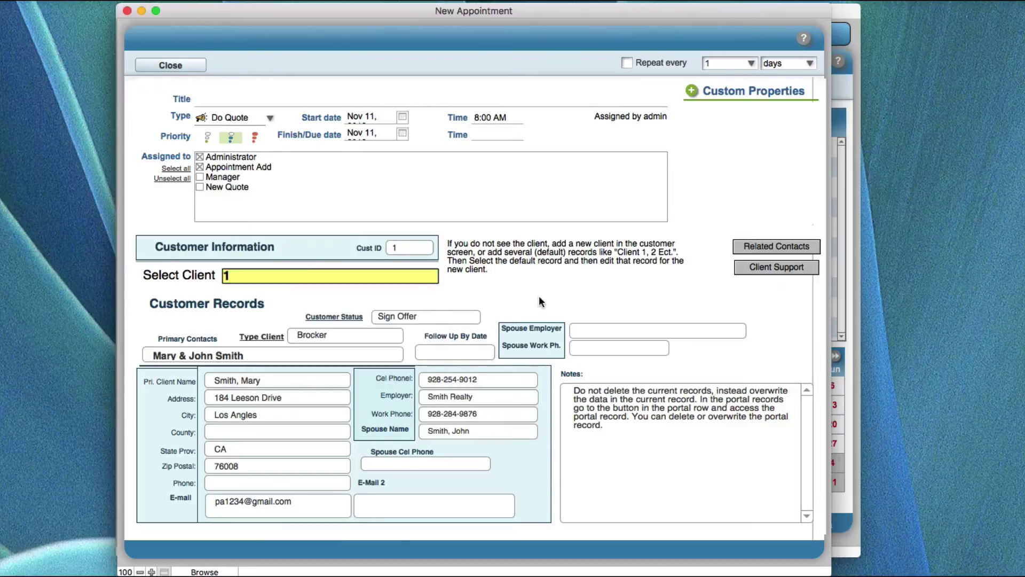
{"action": "left_click", "coordinate": [264, 273]}
{"action": "left_click", "coordinate": [263, 345]}
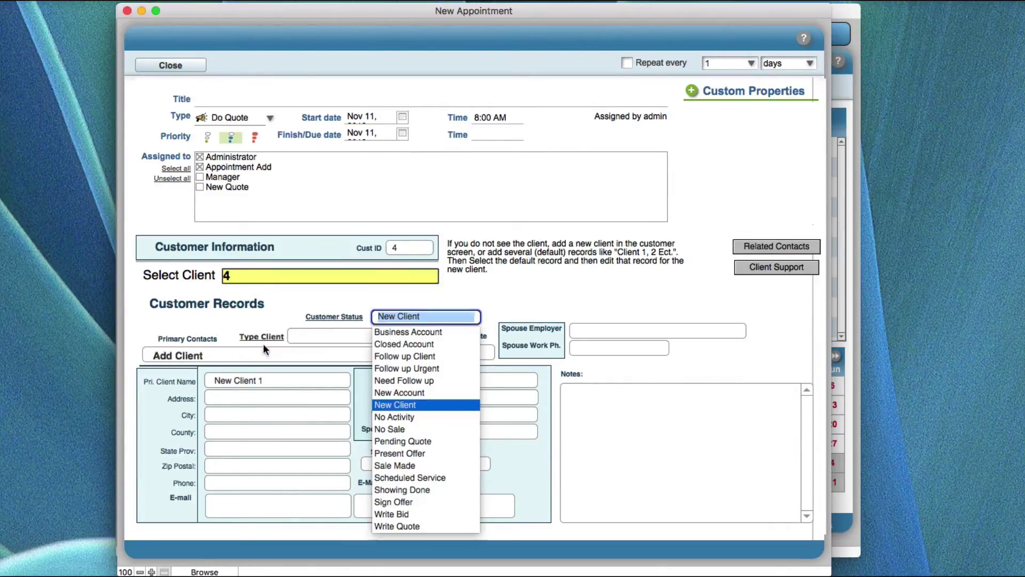
{"action": "left_click", "coordinate": [306, 293]}
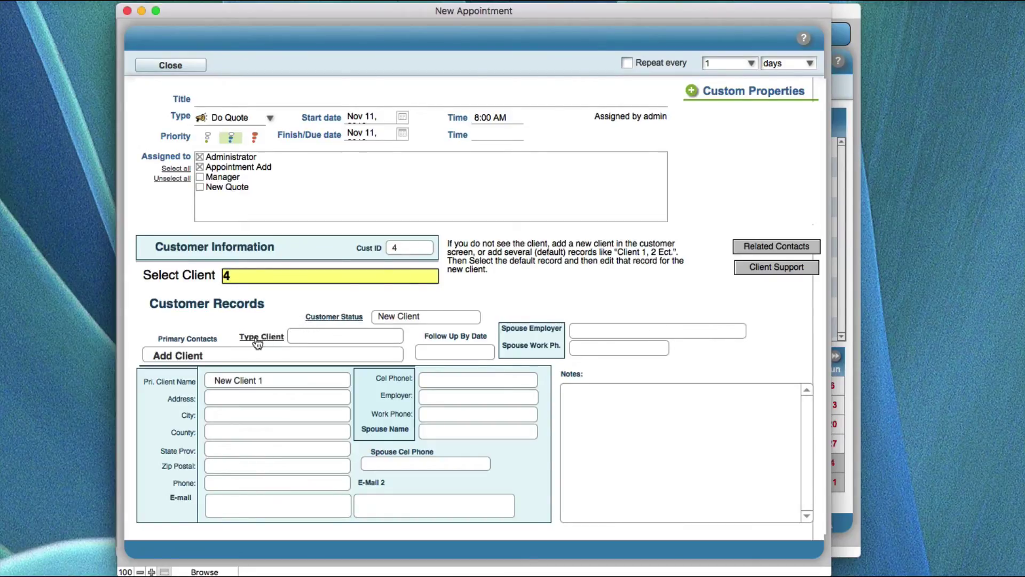
- View the client type choices and the follow-up date picker without choosing a value
{"action": "left_click", "coordinate": [313, 337]}
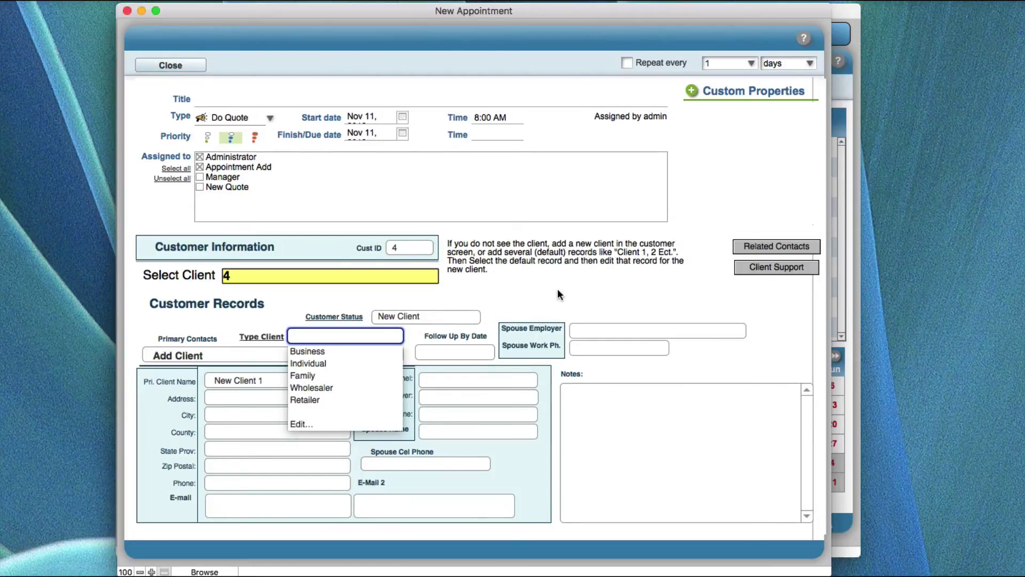
{"action": "left_click", "coordinate": [502, 295]}
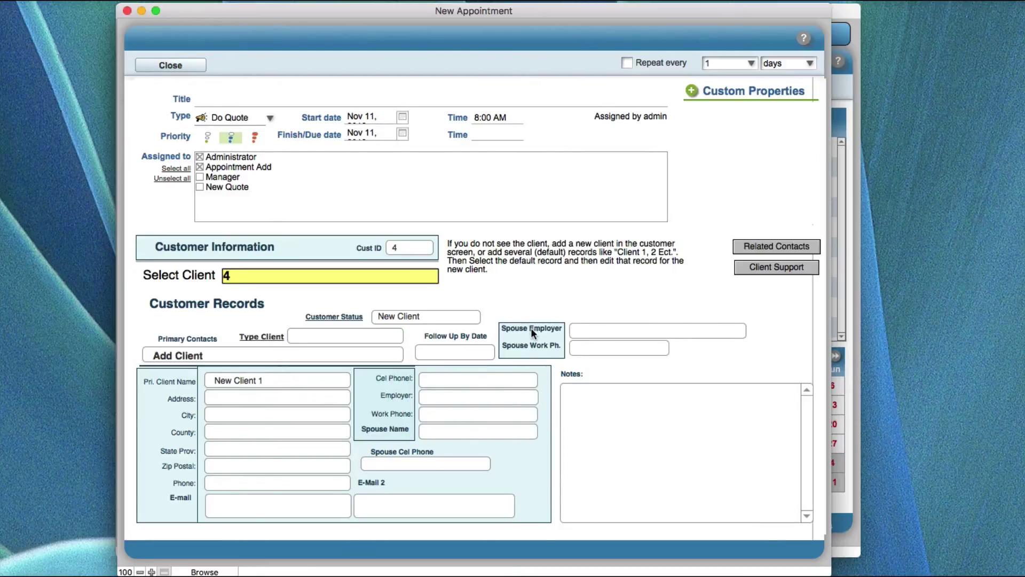
{"action": "left_click", "coordinate": [451, 353]}
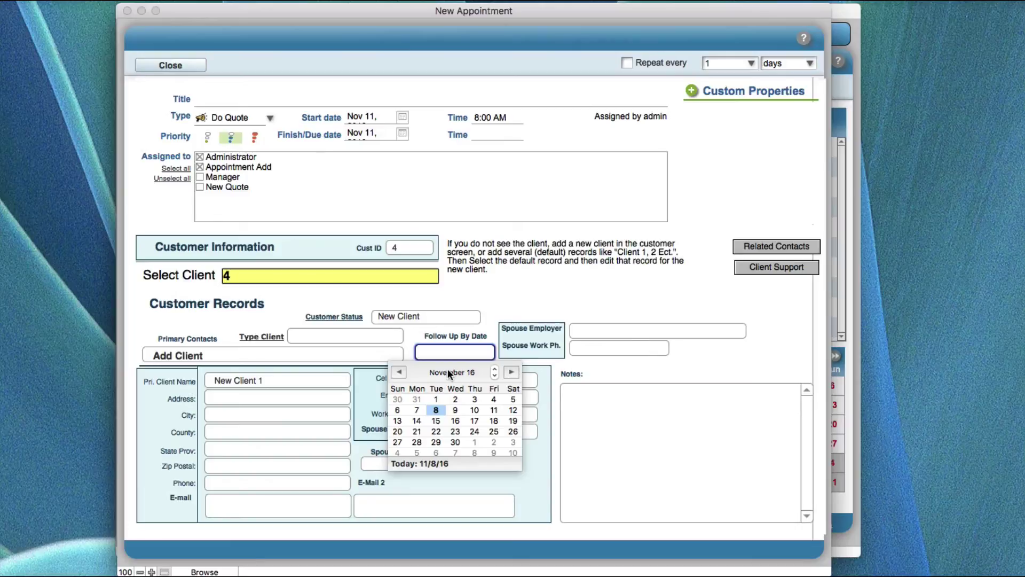
{"action": "left_click", "coordinate": [523, 288]}
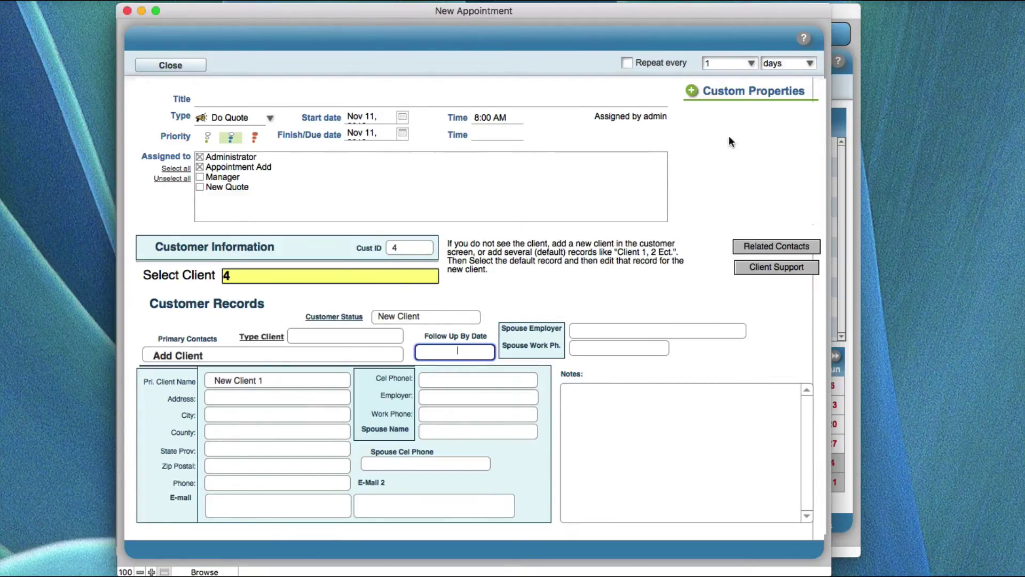
- Add a blank custom property row to the appointment, and view the client's Related Contacts list
{"action": "left_click", "coordinate": [693, 92]}
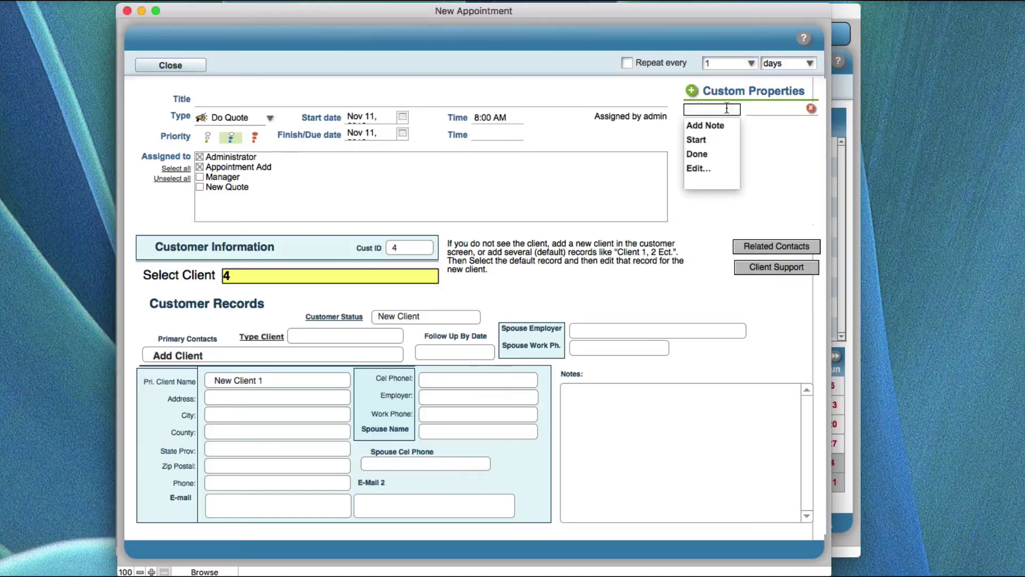
{"action": "left_click", "coordinate": [763, 110]}
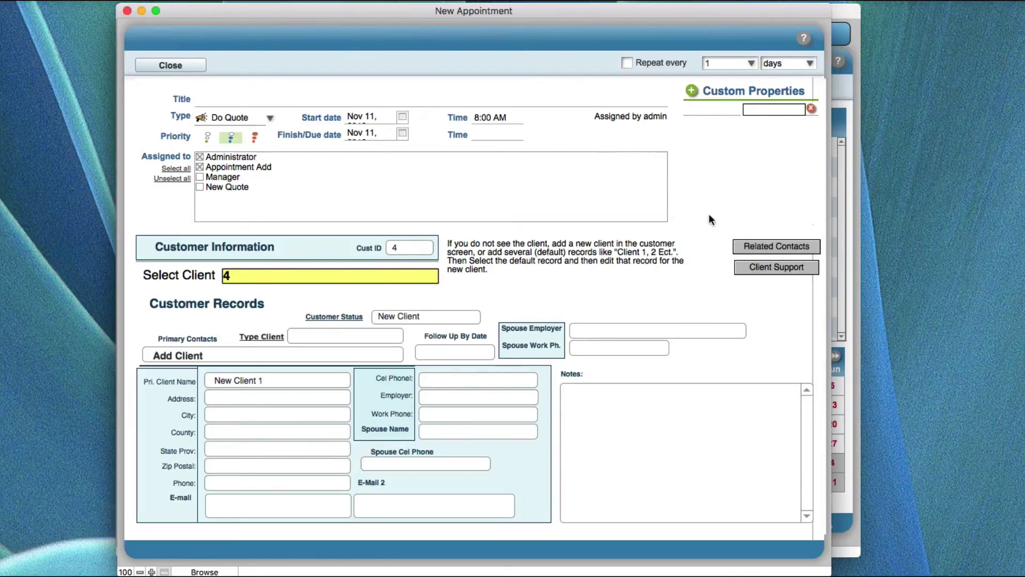
{"action": "left_click", "coordinate": [754, 250]}
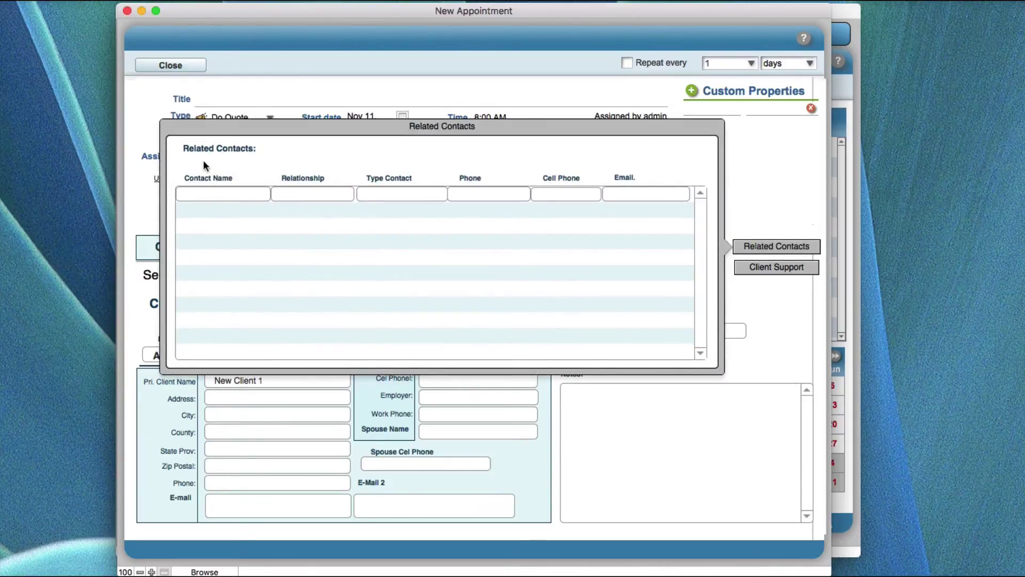
{"action": "left_click", "coordinate": [753, 191]}
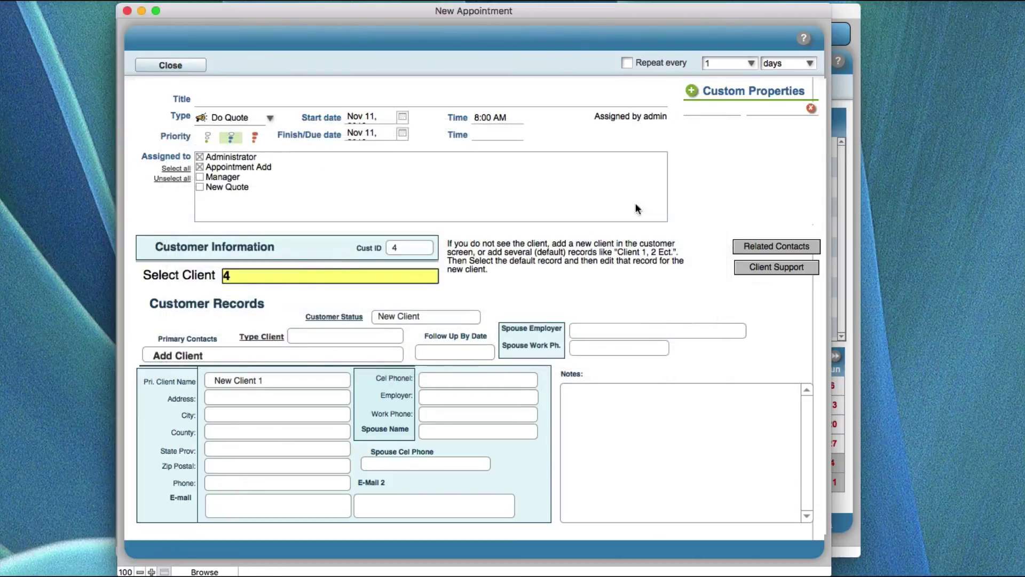
- Change the appointment's client to the second listed client, keeping the customer status Follow up Client
{"action": "left_click", "coordinate": [290, 277]}
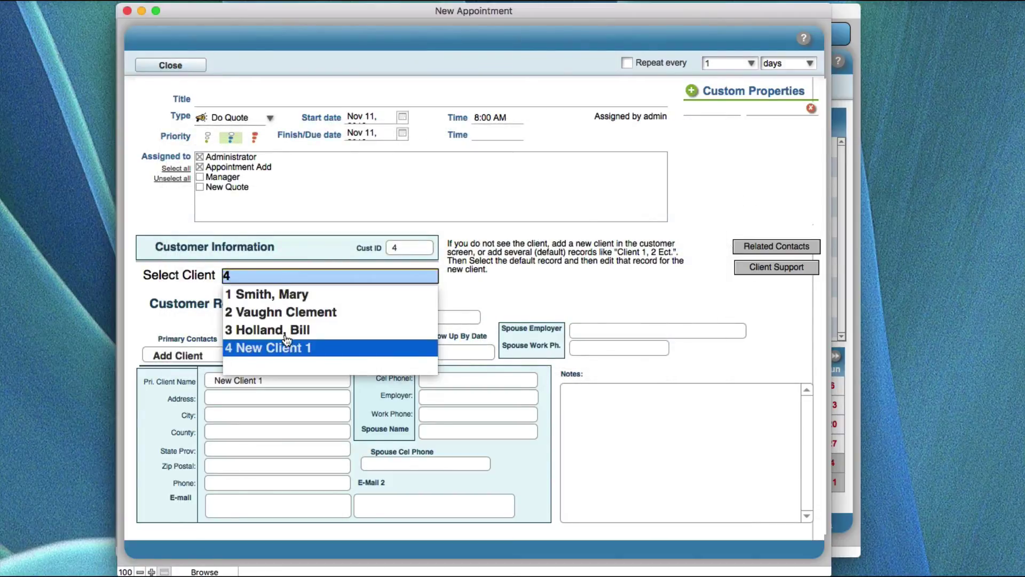
{"action": "left_click", "coordinate": [279, 312]}
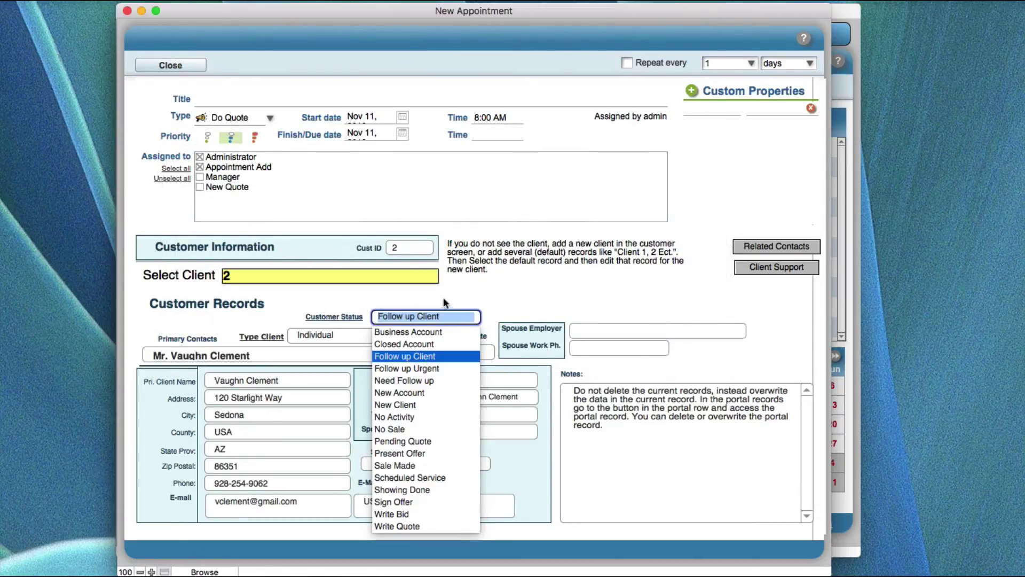
{"action": "left_click", "coordinate": [408, 317]}
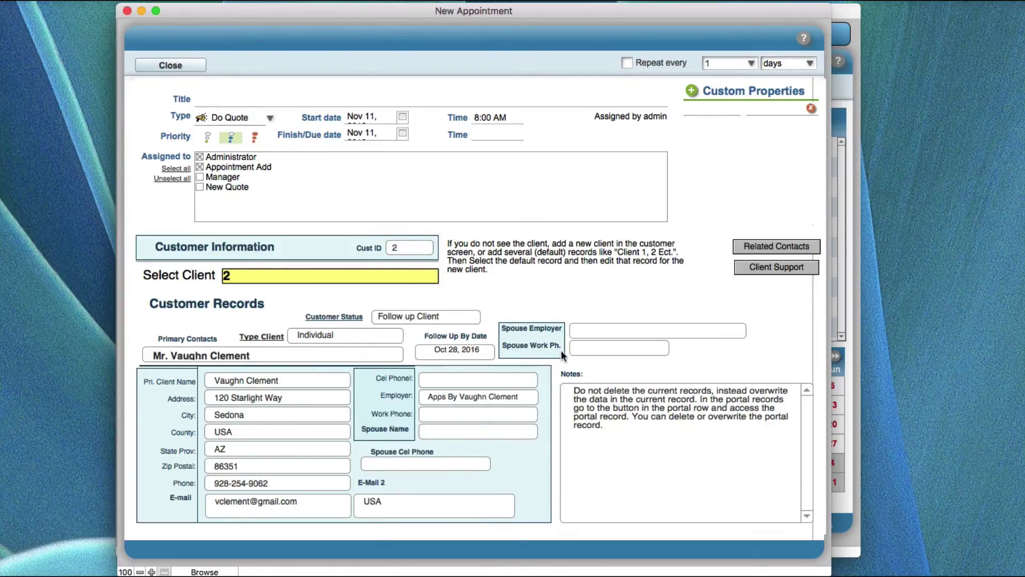
- View the editable value list of client types, and close it with the type kept as Individual
{"action": "left_click", "coordinate": [340, 336]}
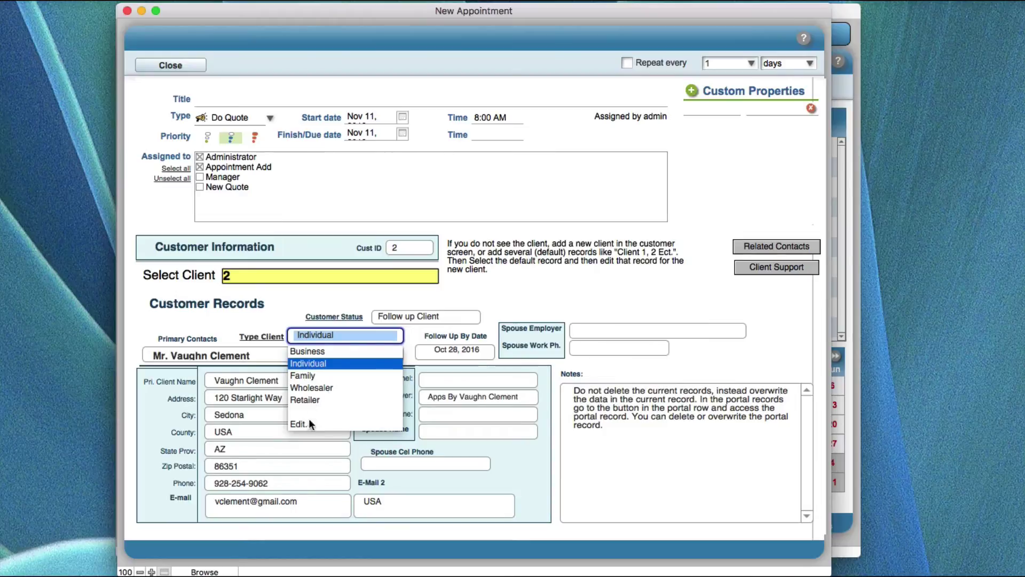
{"action": "left_click", "coordinate": [293, 422]}
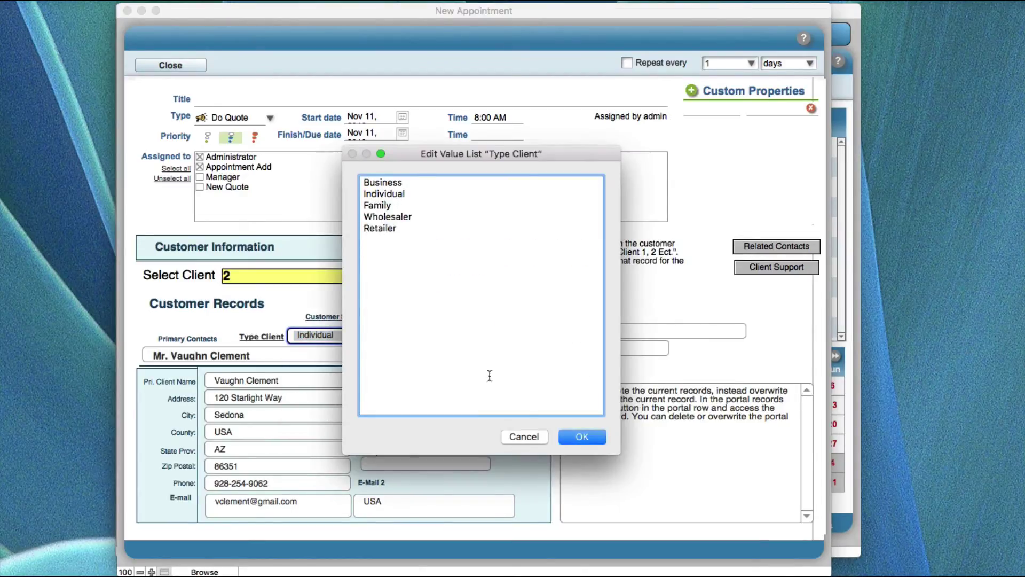
{"action": "left_click", "coordinate": [578, 437]}
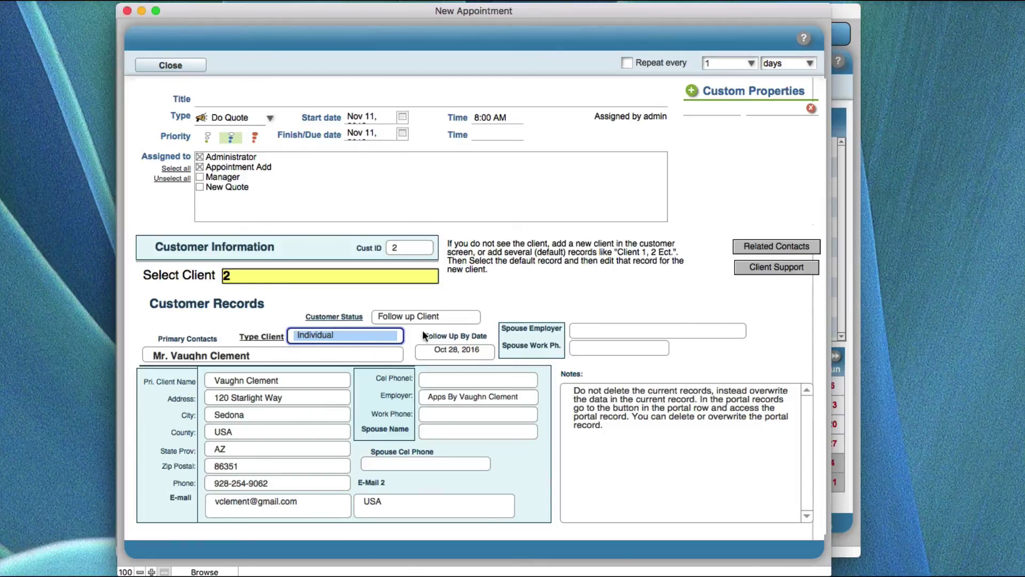
{"action": "left_click", "coordinate": [415, 302]}
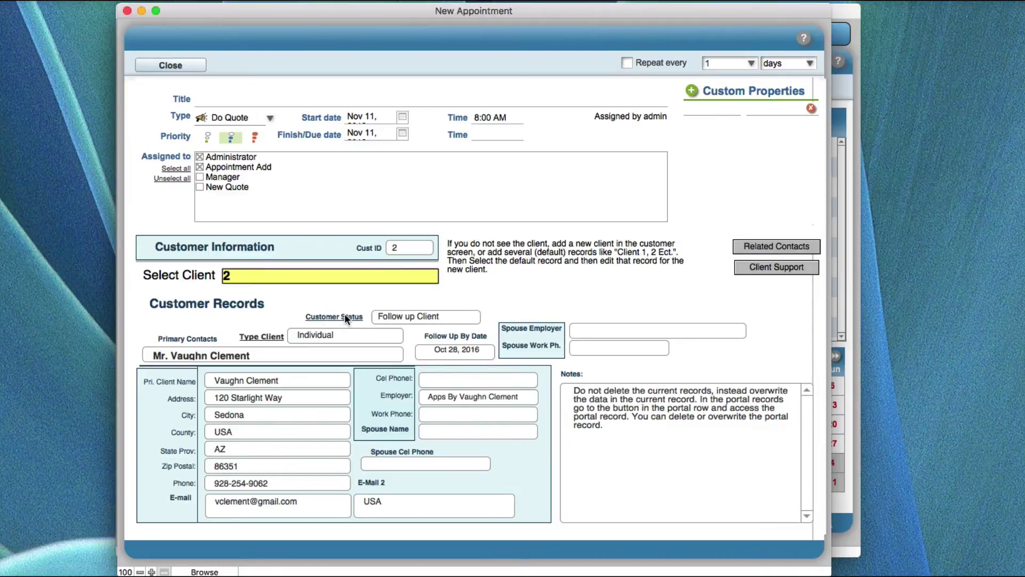
- View the customer status choices, plus the relationship and contact type choices in the client's Related Contacts, without choosing a value
{"action": "left_click", "coordinate": [404, 316]}
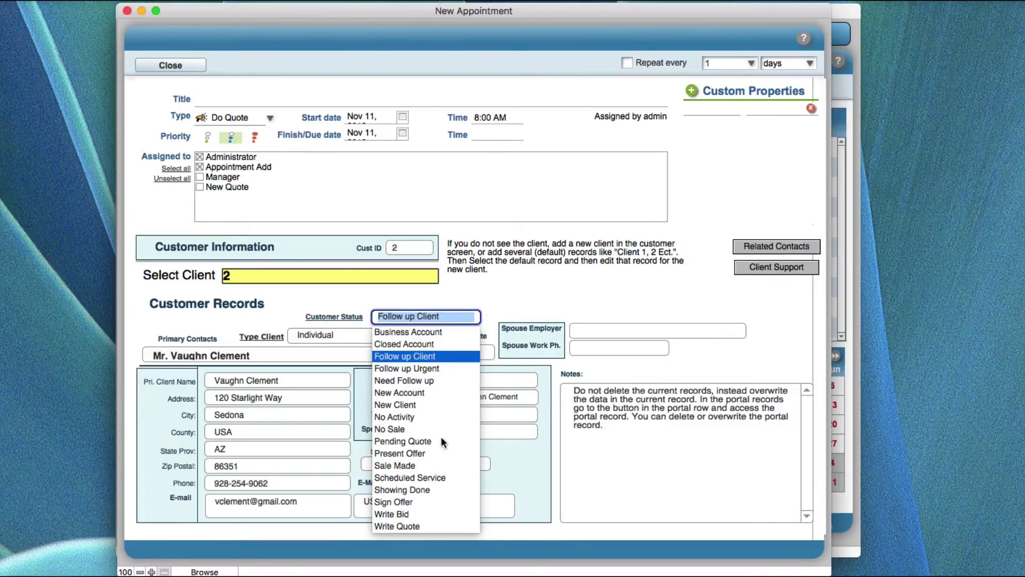
{"action": "left_click", "coordinate": [526, 304]}
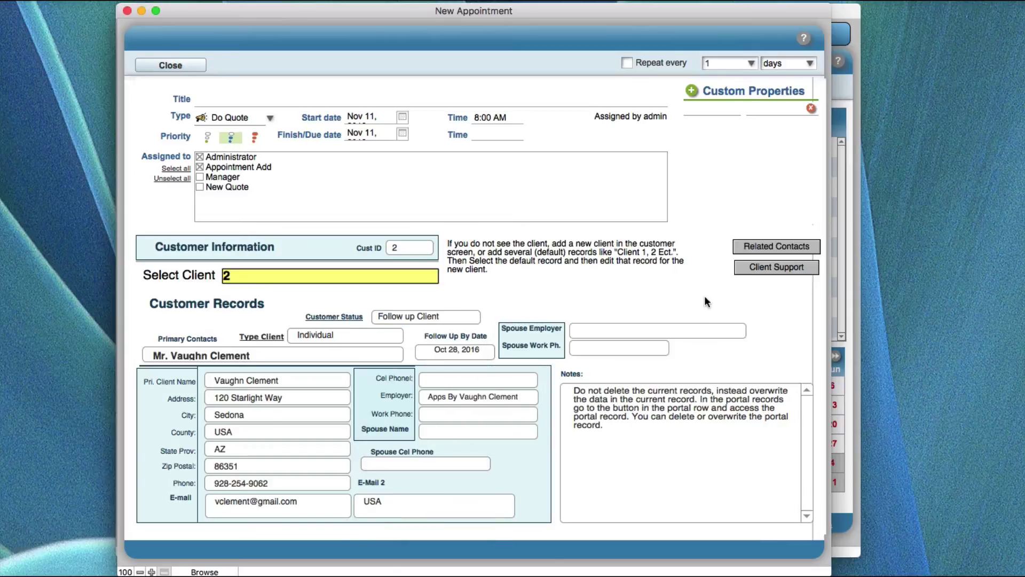
{"action": "left_click", "coordinate": [758, 245]}
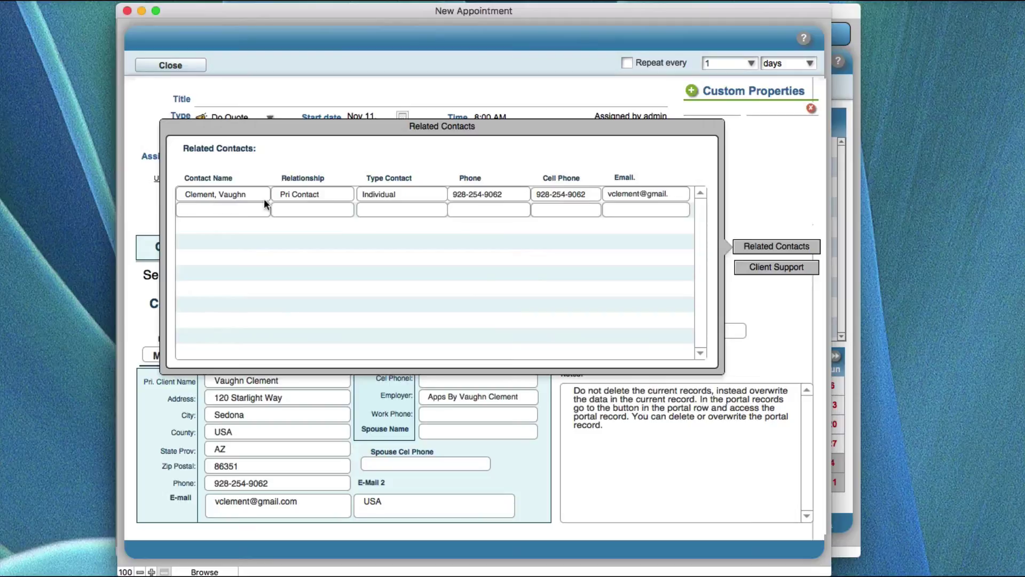
{"action": "left_click", "coordinate": [313, 193]}
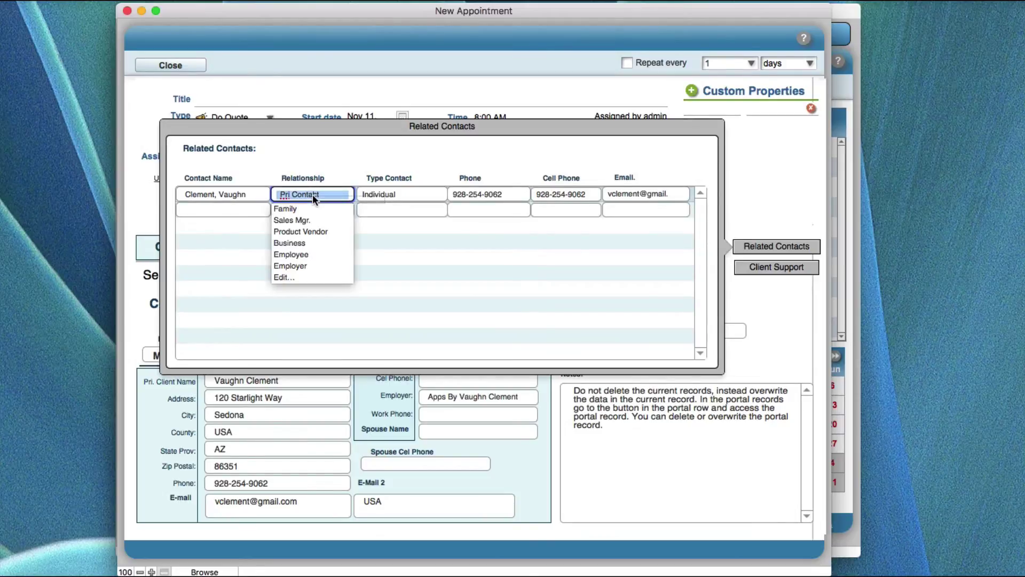
{"action": "left_click", "coordinate": [331, 163]}
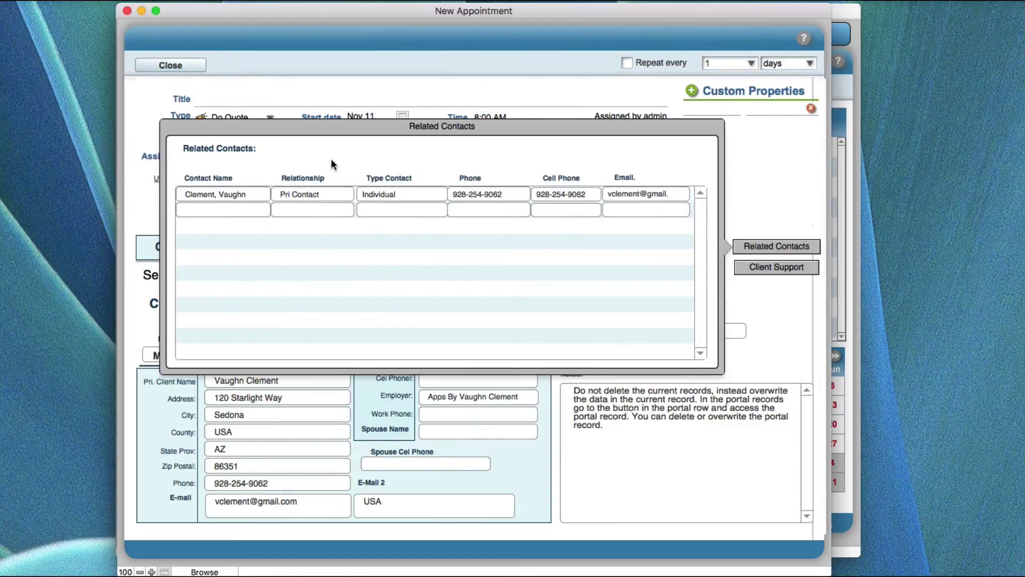
{"action": "left_click", "coordinate": [392, 190]}
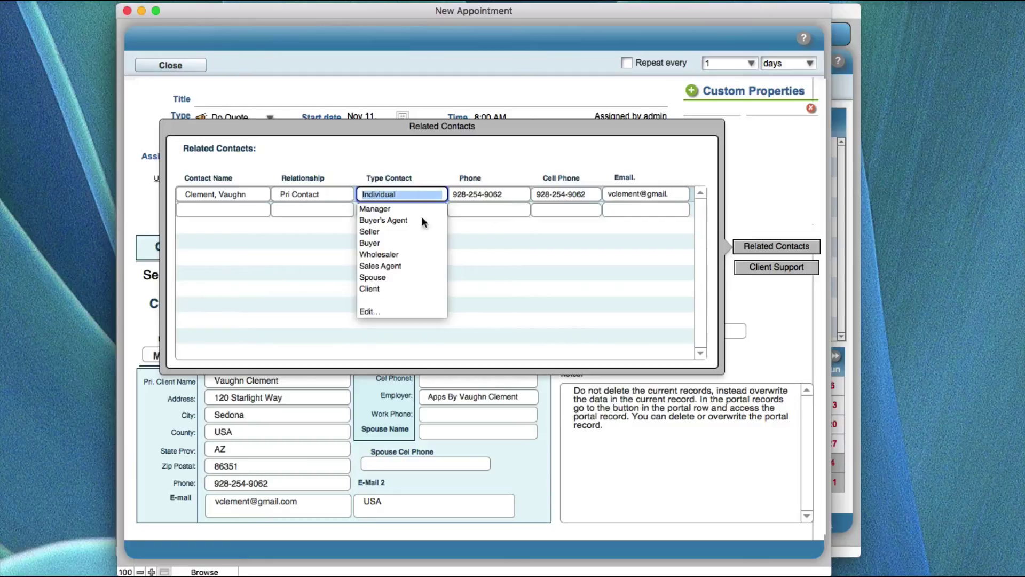
{"action": "left_click", "coordinate": [402, 153]}
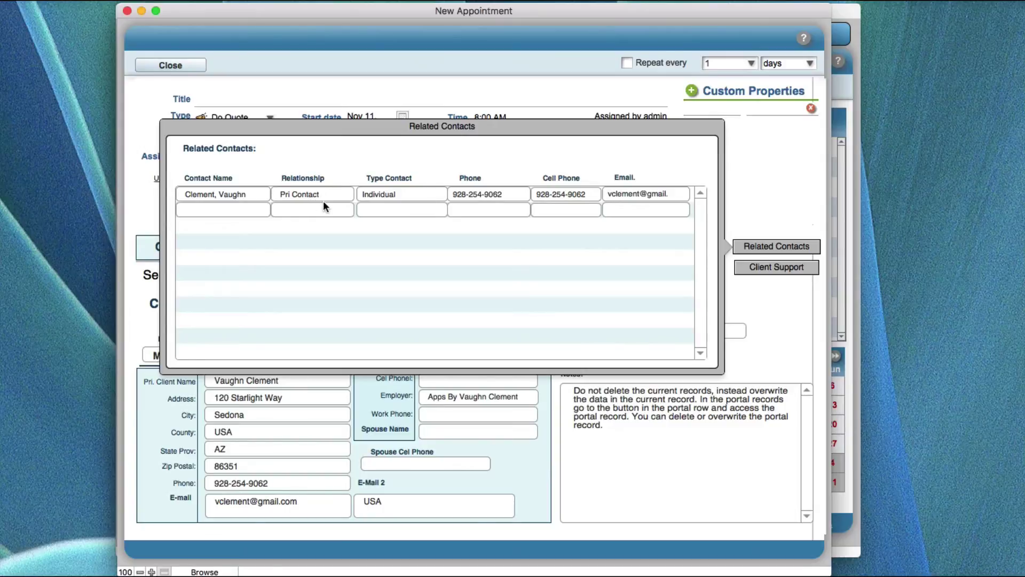
- Examine the client's location map in Client Support, zooming out, collapsing the map's side pane and closing the address callout
{"action": "left_click", "coordinate": [763, 267]}
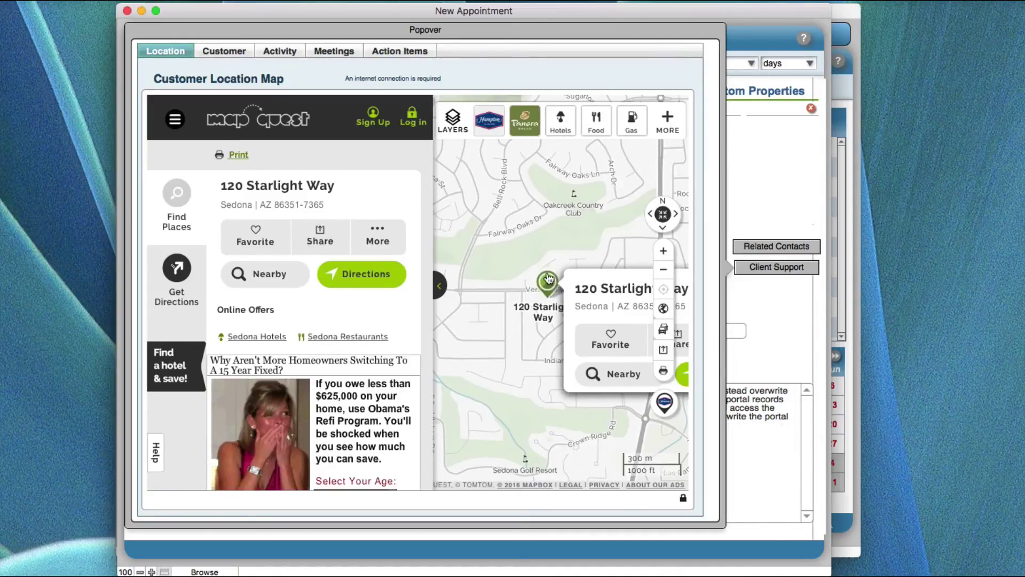
{"action": "left_click", "coordinate": [437, 289]}
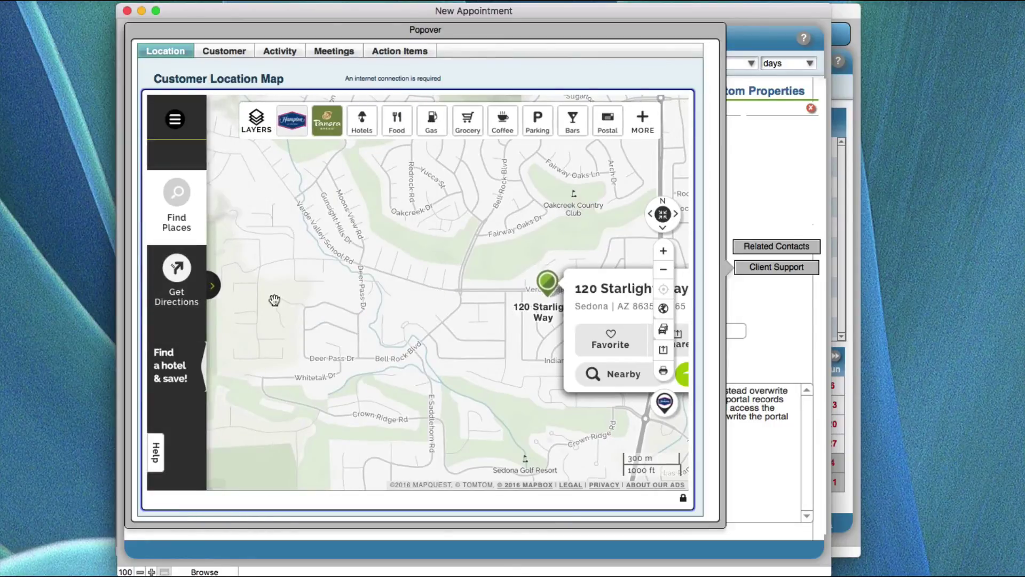
{"action": "left_click", "coordinate": [213, 288]}
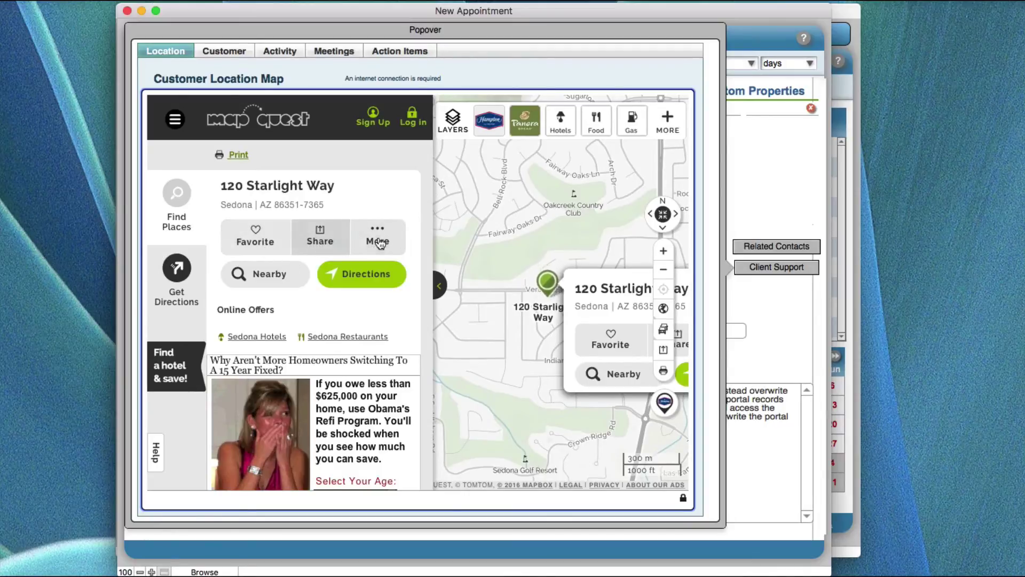
{"action": "left_click", "coordinate": [440, 284]}
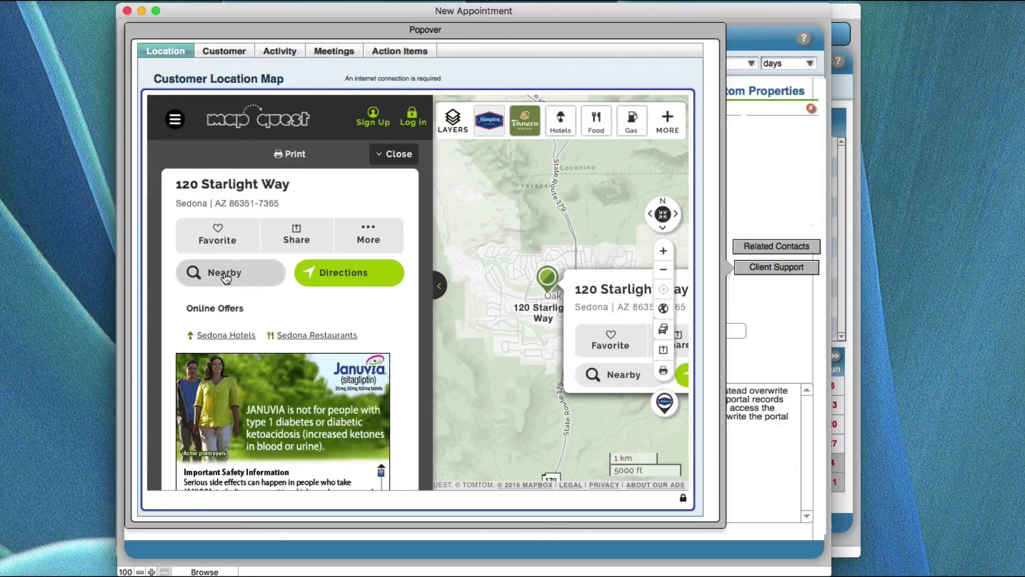
{"action": "left_click", "coordinate": [438, 287]}
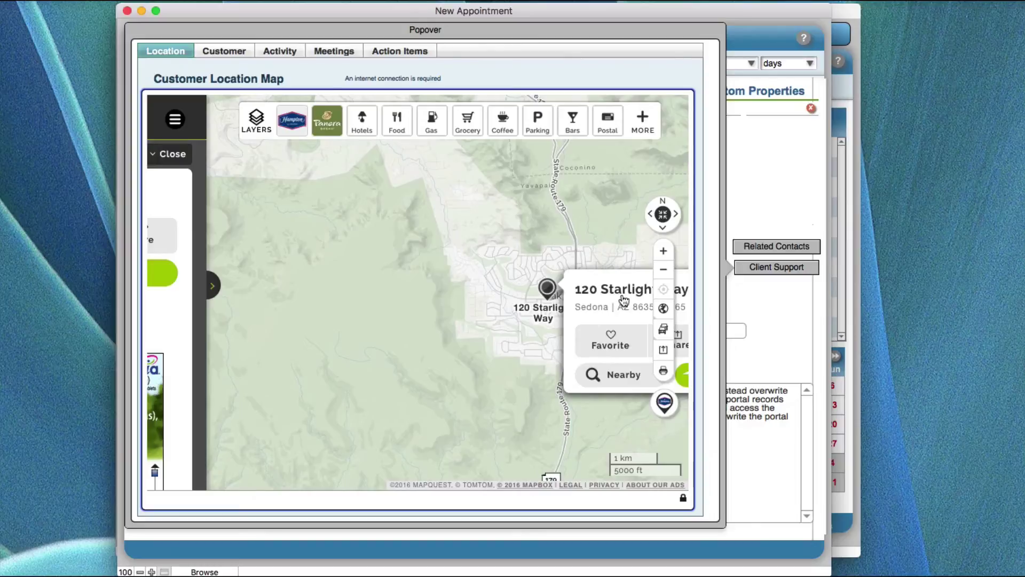
{"action": "scroll", "coordinate": [582, 246], "scroll_direction": "down", "scroll_amount": 2}
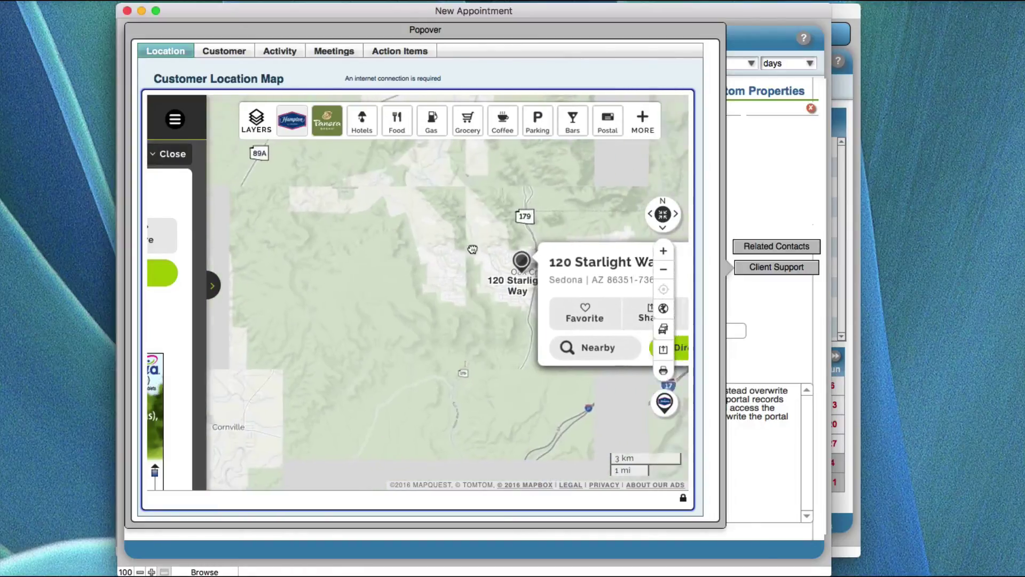
{"action": "left_click_drag", "start_coordinate": [473, 252], "coordinate": [395, 257]}
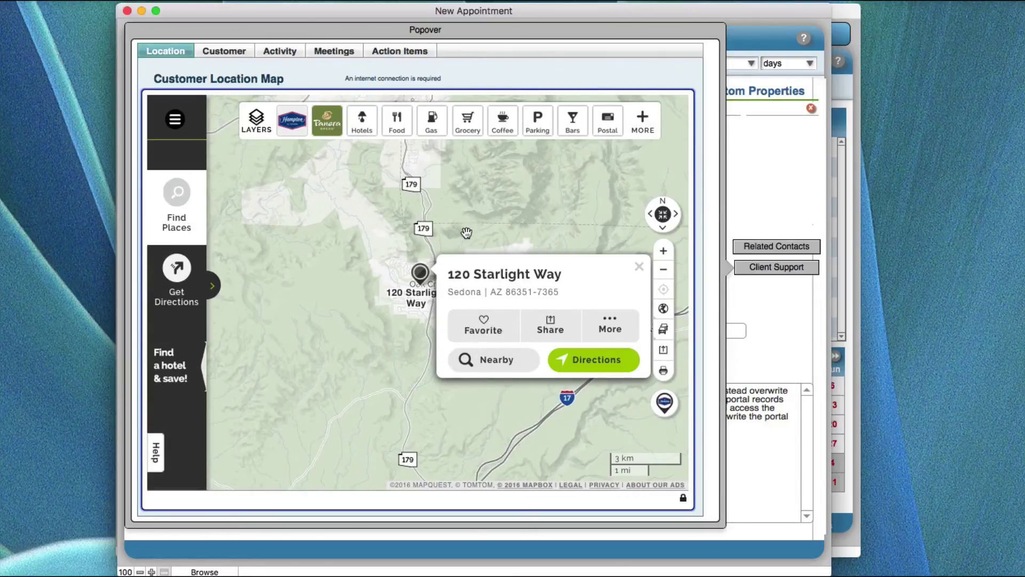
{"action": "left_click", "coordinate": [639, 266]}
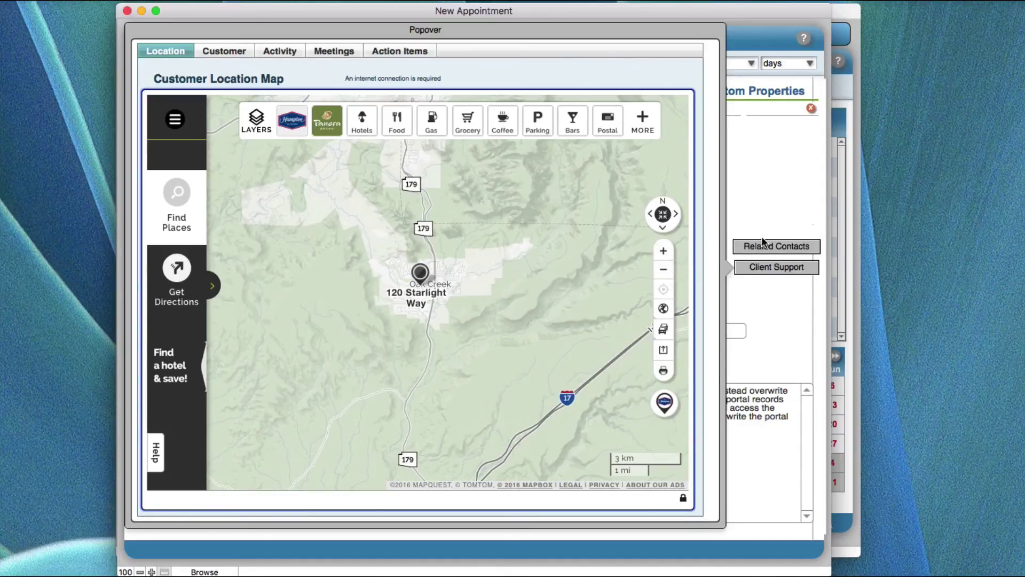
- Review the client's optional user-defined fields and sales tracking details in Client Support, including the Contact Source field
{"action": "left_click", "coordinate": [223, 51]}
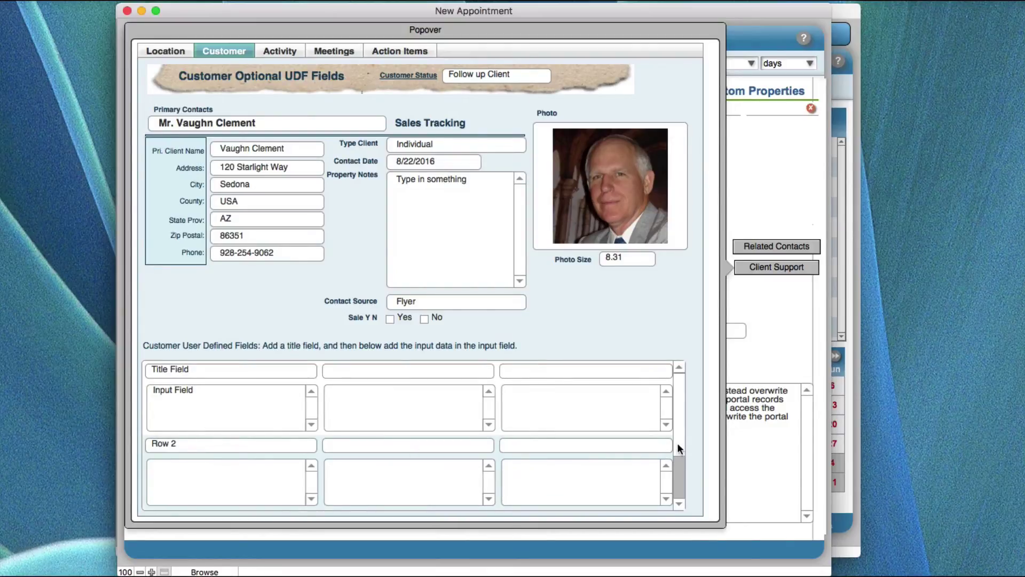
{"action": "scroll", "coordinate": [676, 490], "scroll_direction": "down", "scroll_amount": 1}
{"action": "scroll", "coordinate": [678, 422], "scroll_direction": "up", "scroll_amount": 1}
{"action": "left_click", "coordinate": [437, 302]}
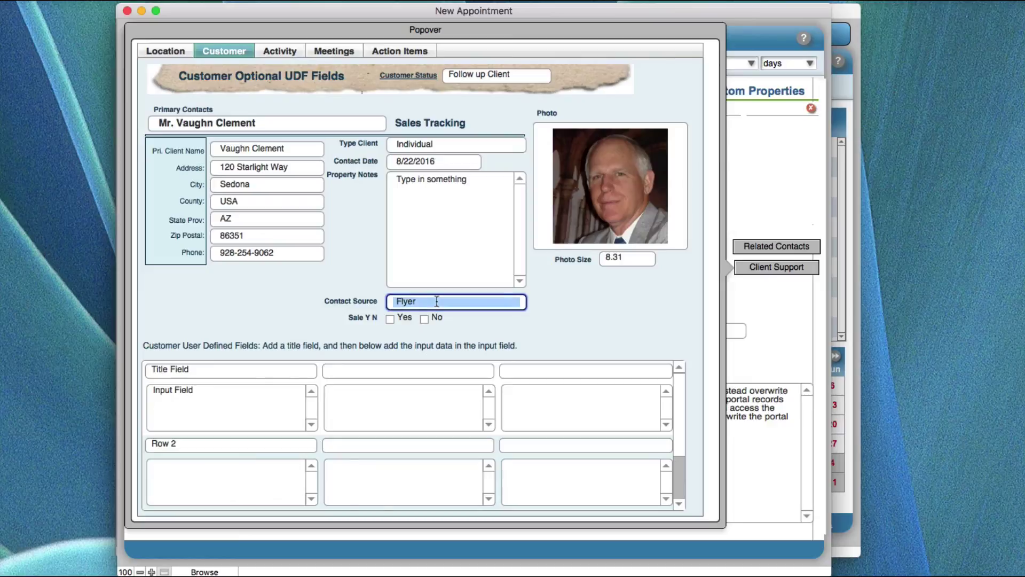
{"action": "left_click", "coordinate": [559, 311]}
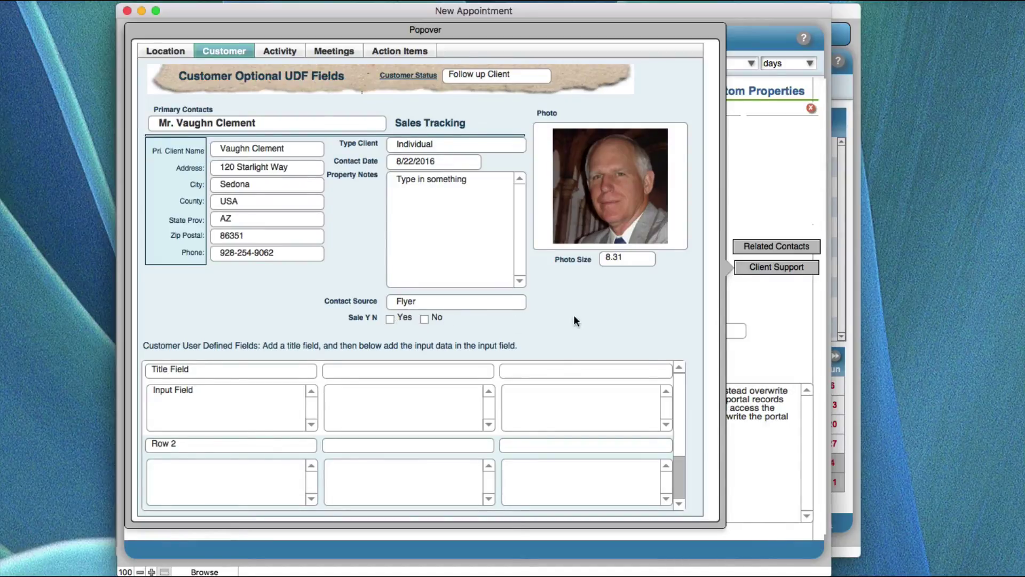
- Review the client's activity, meeting and action item tracking records, cancelling the meeting print notice
{"action": "left_click", "coordinate": [287, 50]}
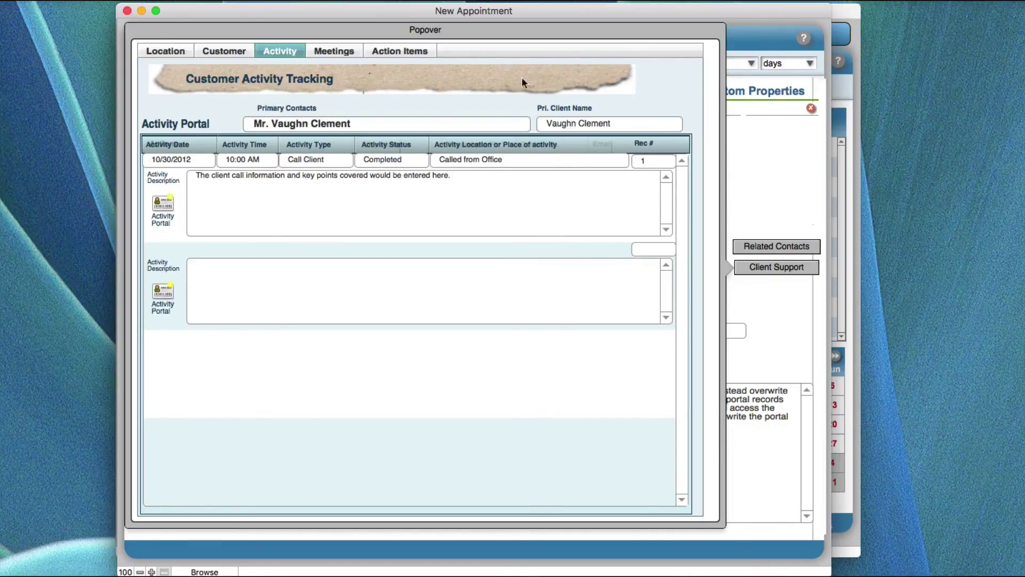
{"action": "left_click", "coordinate": [346, 52]}
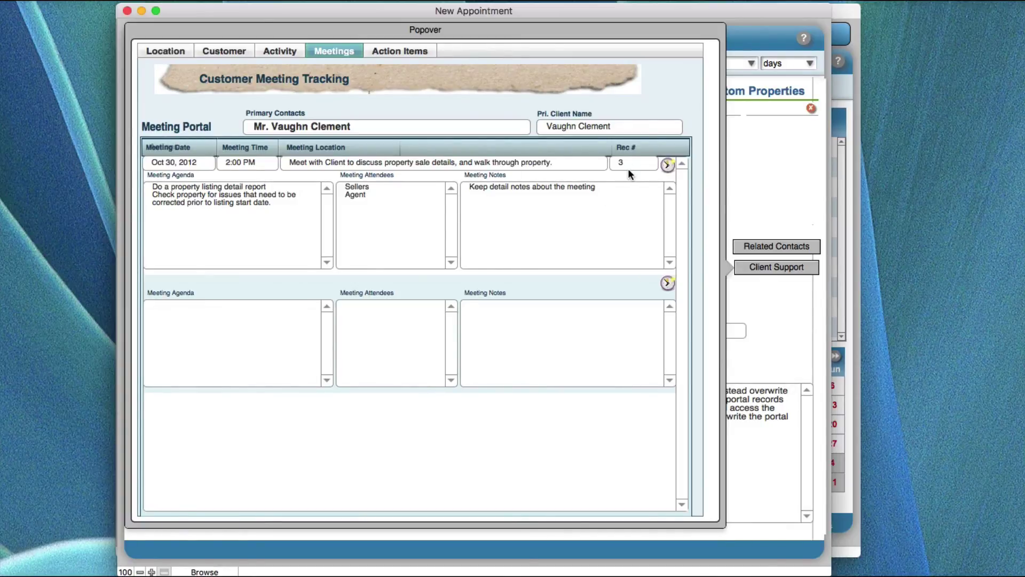
{"action": "left_click", "coordinate": [667, 167]}
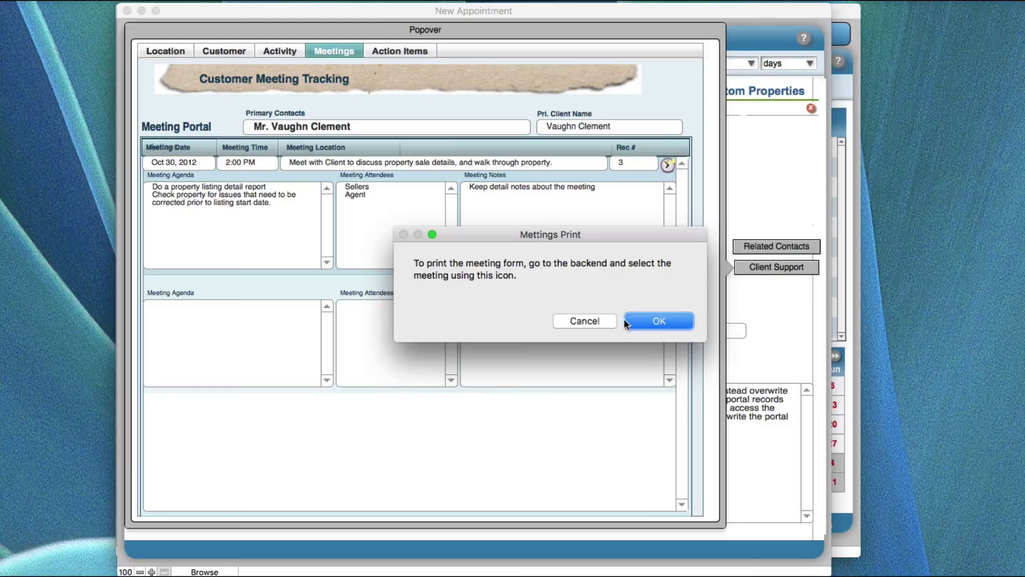
{"action": "left_click", "coordinate": [602, 320]}
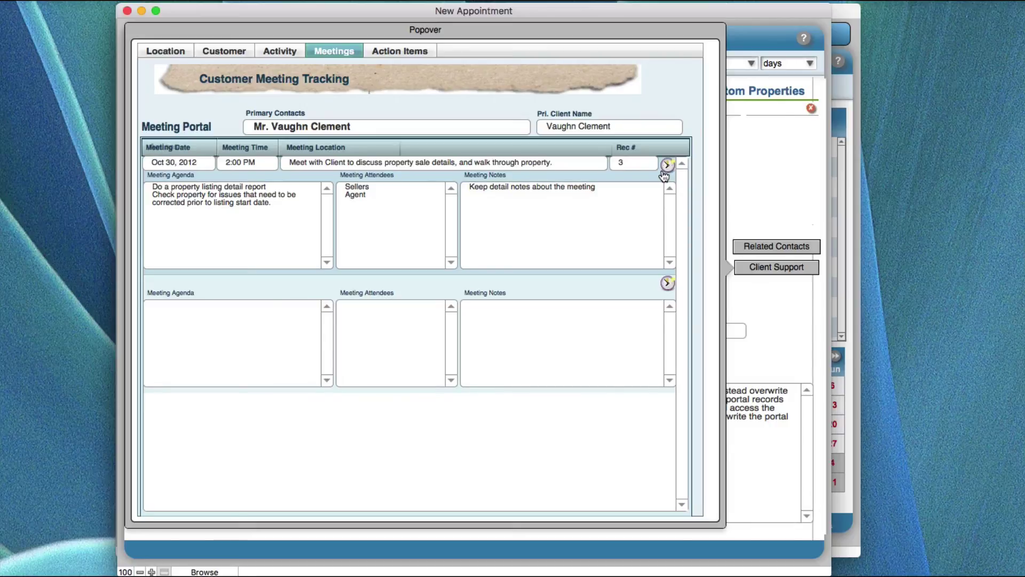
{"action": "left_click", "coordinate": [402, 50]}
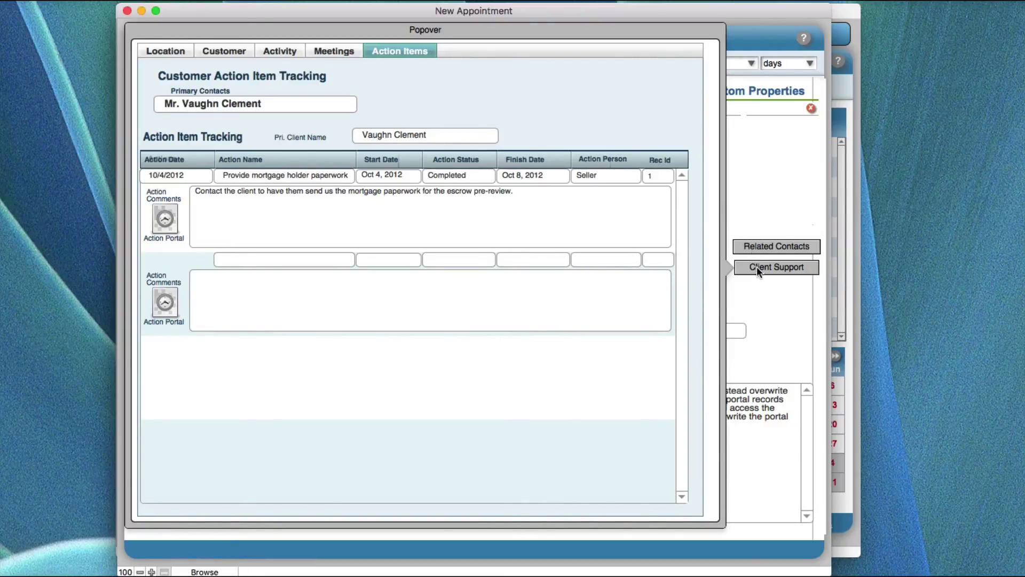
- Close the Client Support view and view the appointment's list of selectable clients without choosing another one
{"action": "left_click", "coordinate": [769, 301]}
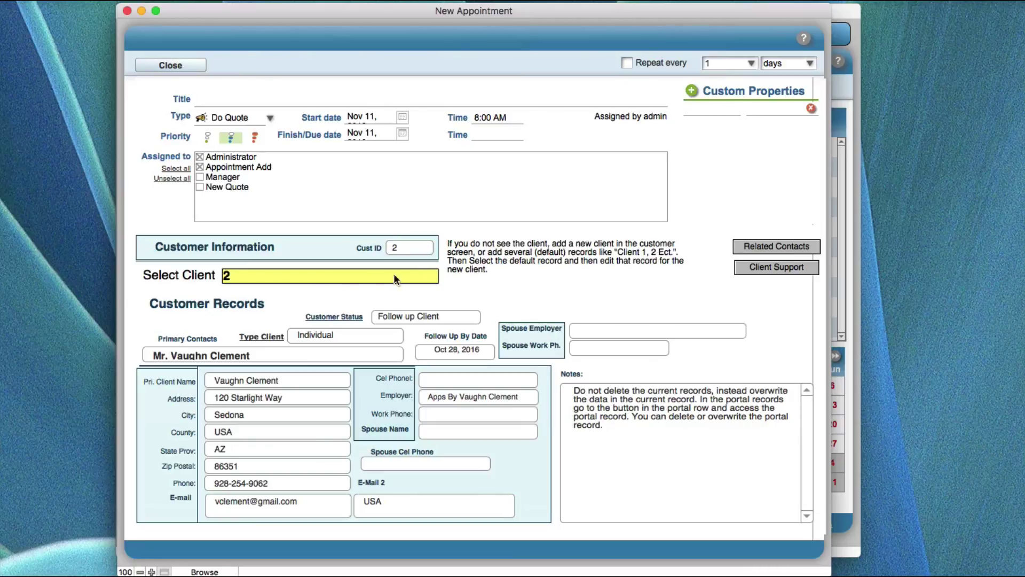
{"action": "left_click", "coordinate": [290, 279]}
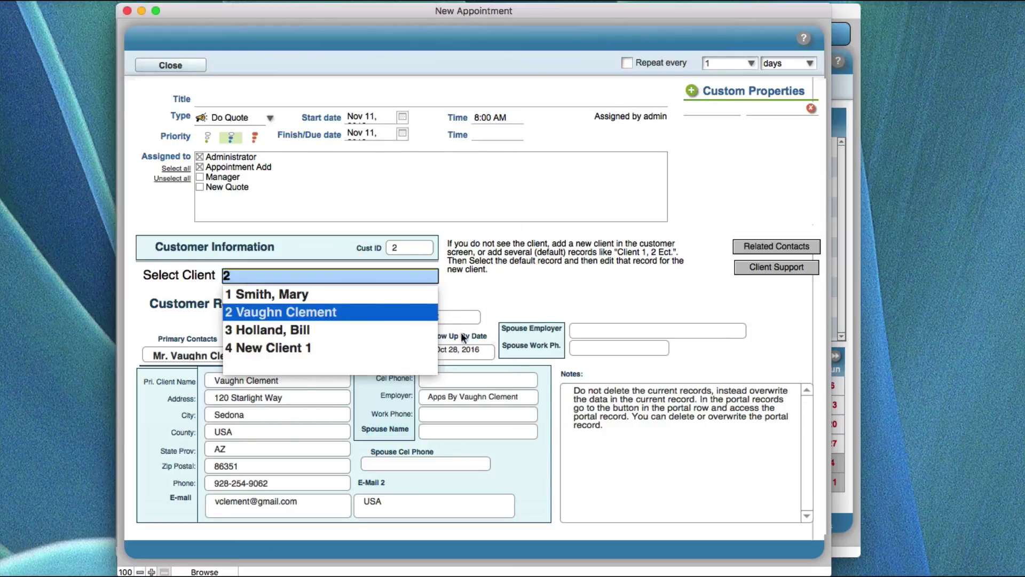
{"action": "left_click", "coordinate": [551, 300]}
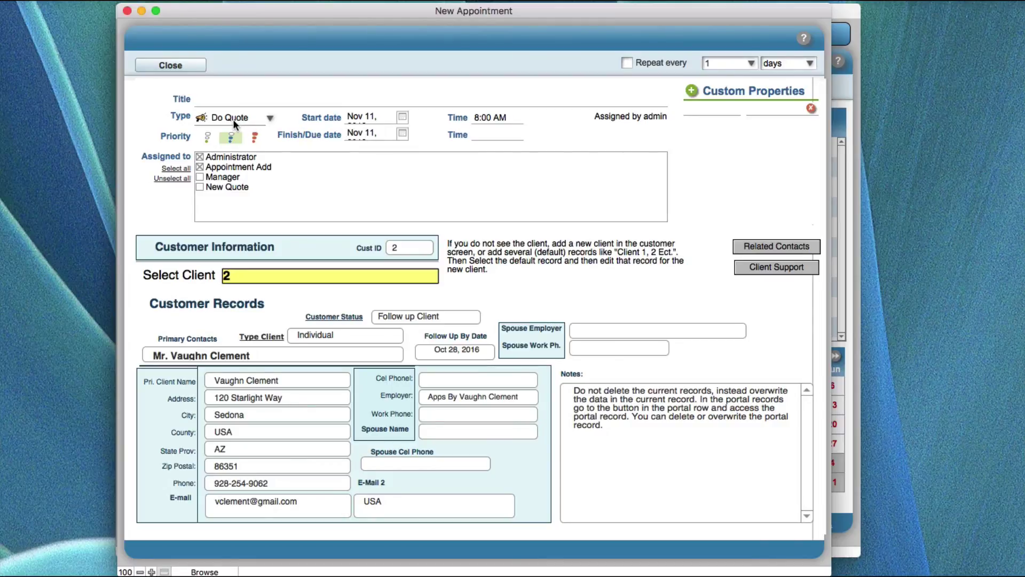
- Title the appointment "test:" and close the form to return to the daily calendar
{"action": "left_click", "coordinate": [228, 99]}
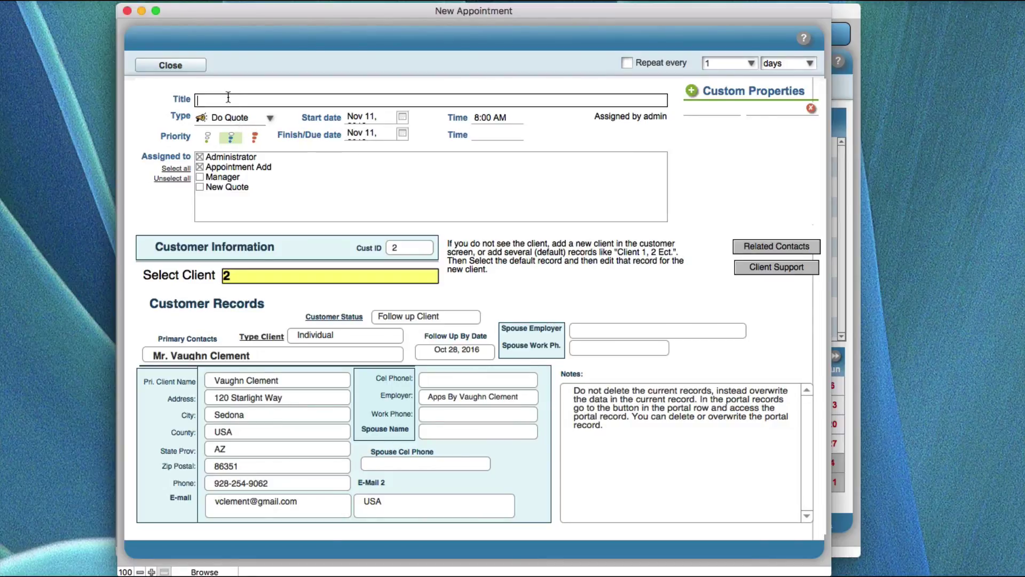
{"action": "type", "text": "test:"}
{"action": "left_click", "coordinate": [265, 88]}
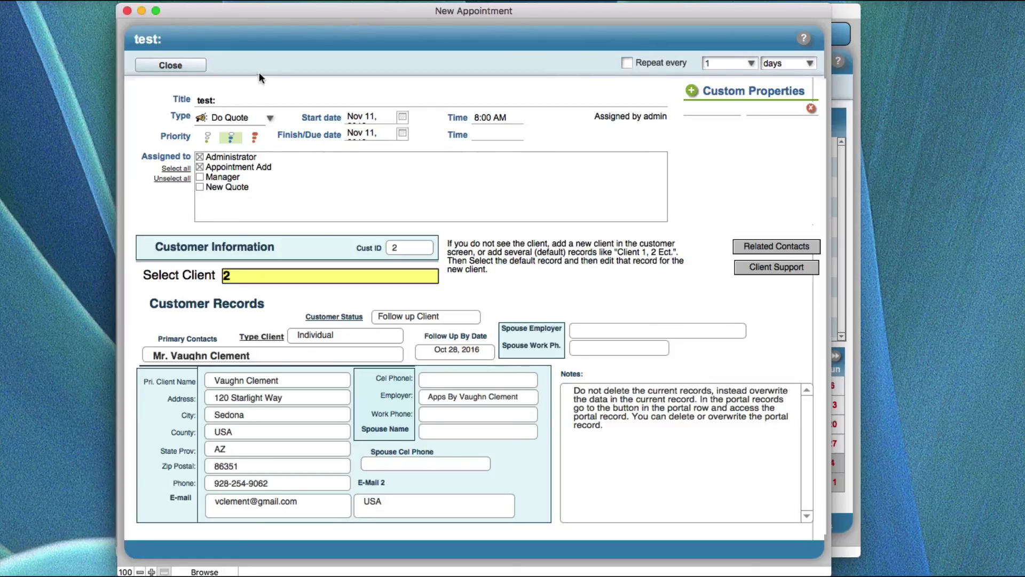
{"action": "left_click", "coordinate": [171, 66]}
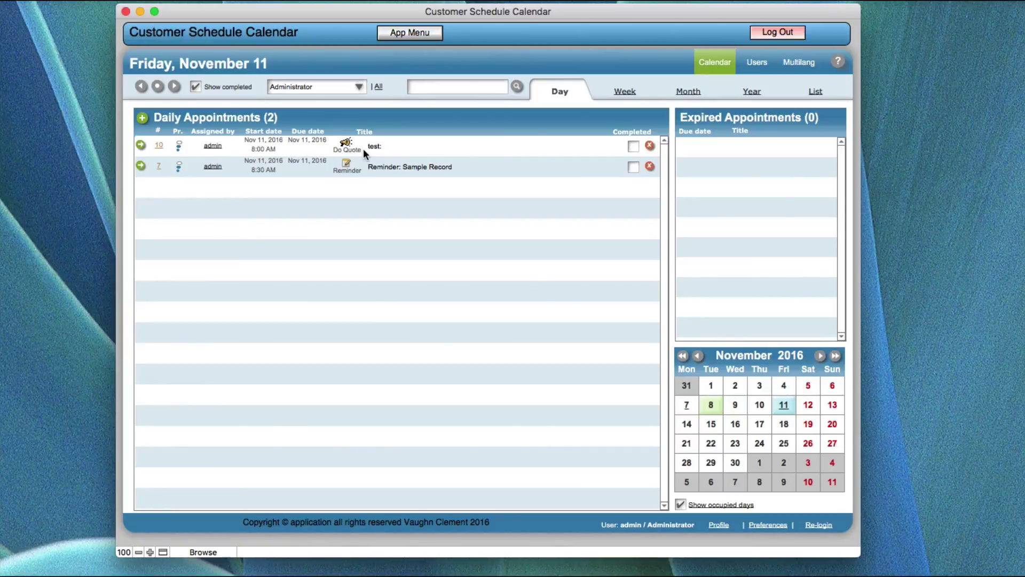
- Toggle the completed mark of the "test:" appointment on and off, and delete that appointment from the November 11 list
{"action": "left_click", "coordinate": [633, 148]}
{"action": "left_click", "coordinate": [634, 149]}
{"action": "left_click", "coordinate": [649, 148]}
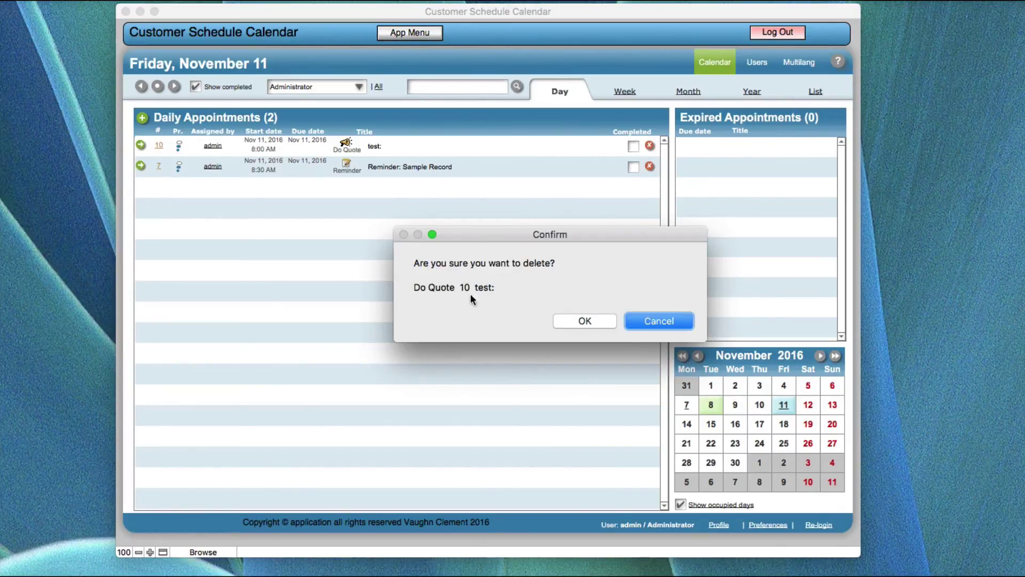
{"action": "left_click", "coordinate": [597, 319]}
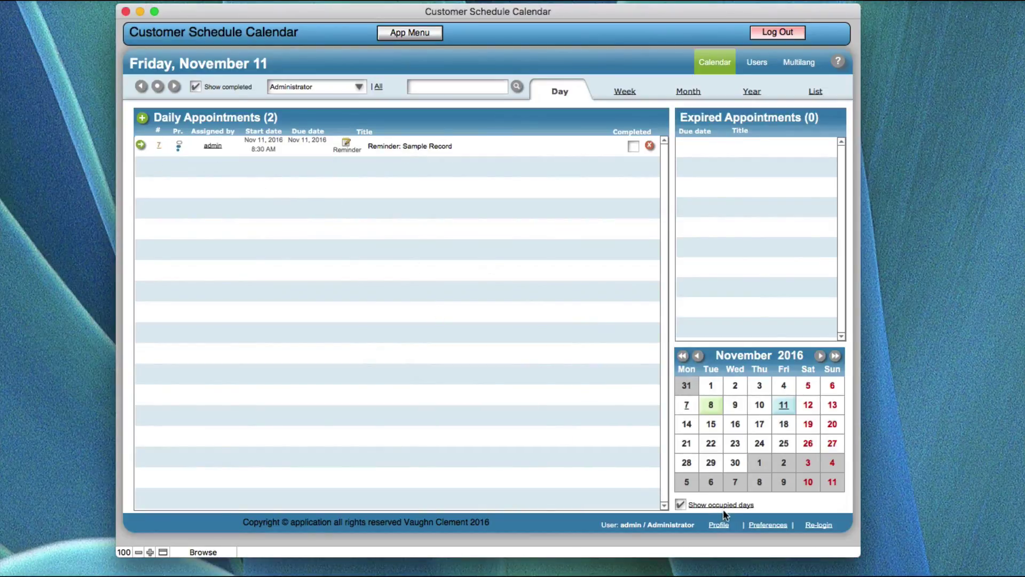
- Review all appointment types in the system preferences, and turn off e-mails about updates in appointments assigned by me
{"action": "left_click", "coordinate": [767, 525]}
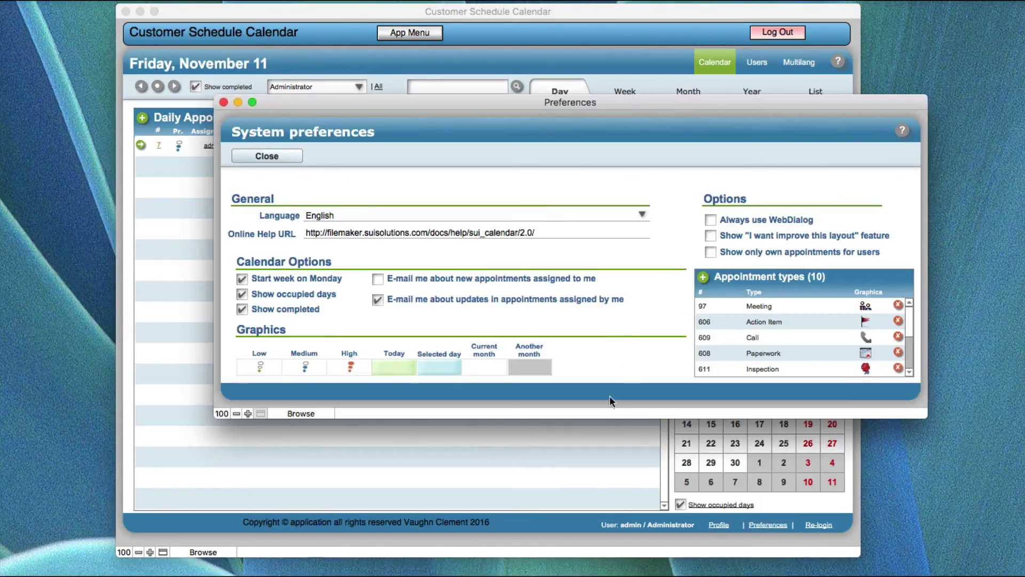
{"action": "left_click_drag", "start_coordinate": [697, 103], "coordinate": [608, 88]}
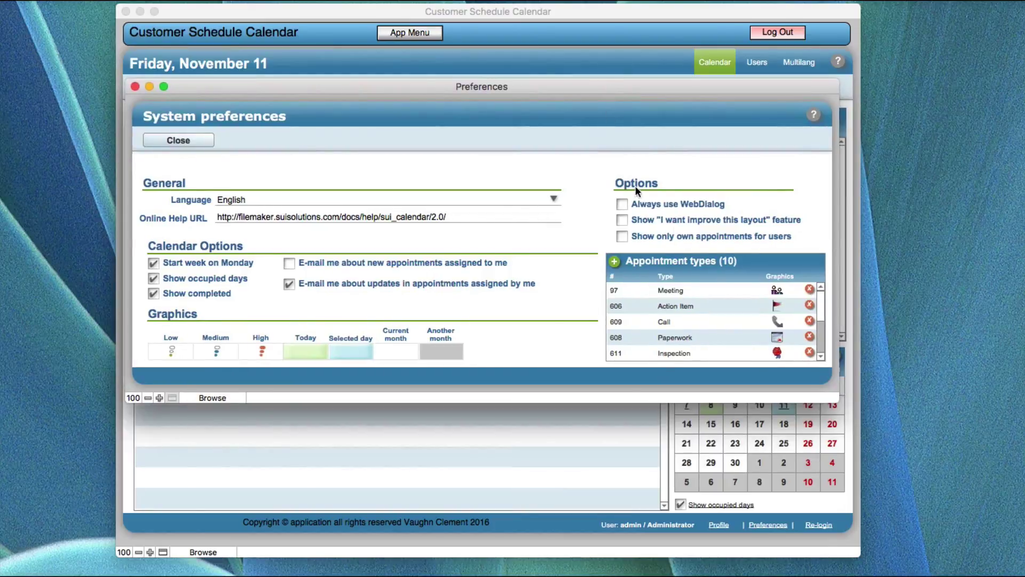
{"action": "scroll", "coordinate": [719, 305], "scroll_direction": "down", "scroll_amount": 5}
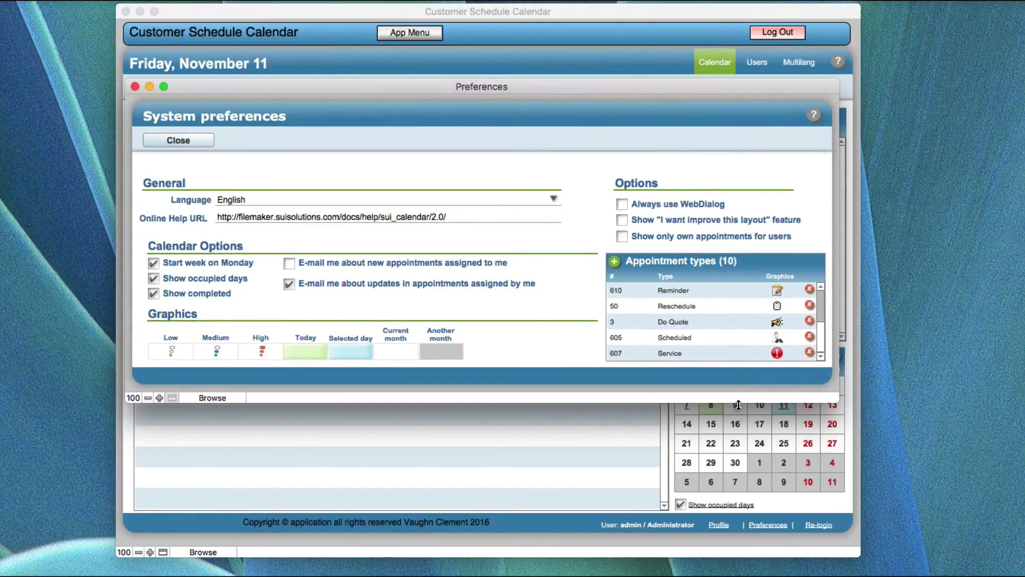
{"action": "left_click_drag", "start_coordinate": [738, 403], "coordinate": [739, 491]}
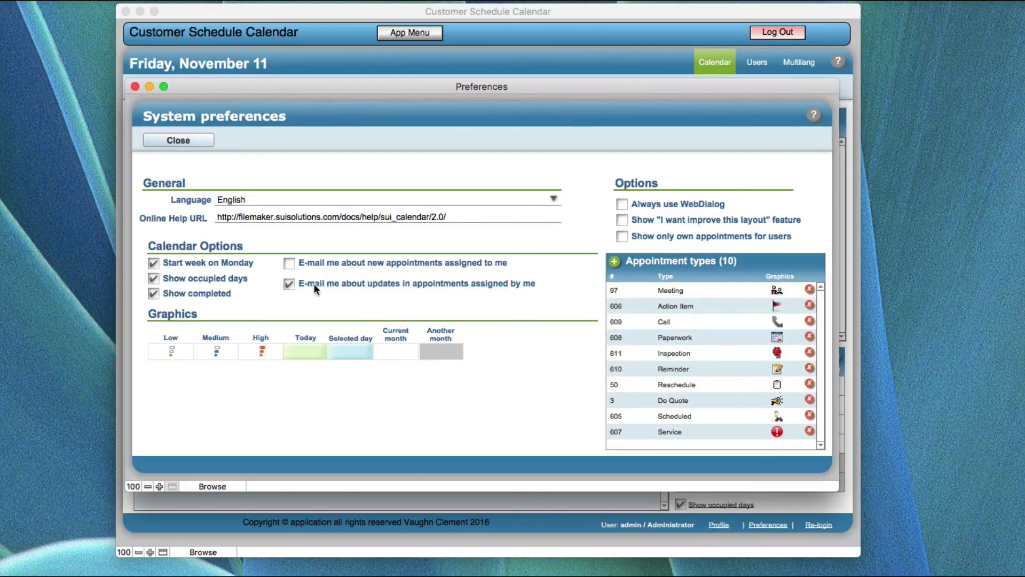
{"action": "left_click", "coordinate": [288, 283]}
{"action": "left_click", "coordinate": [161, 140]}
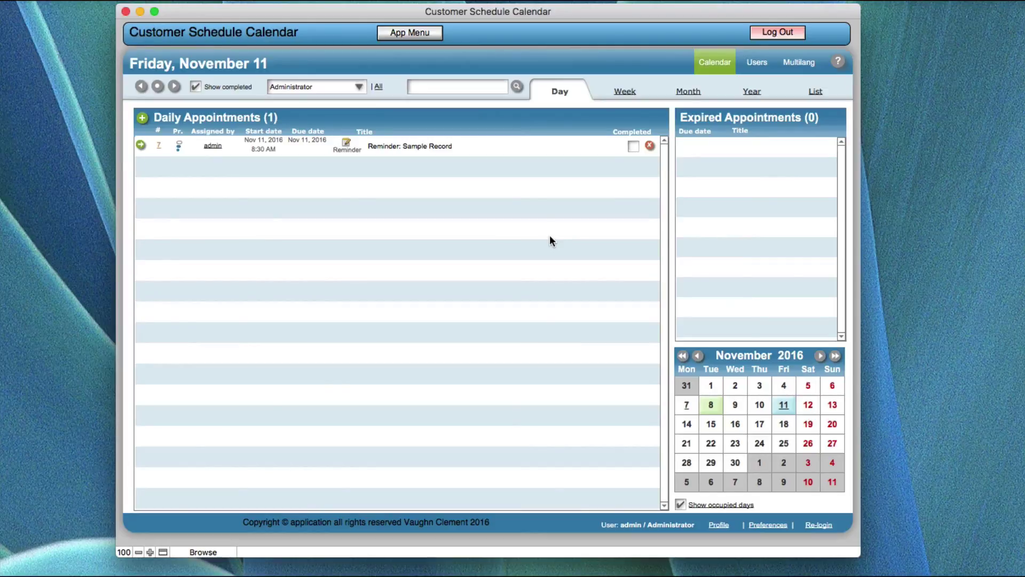
- View the App Menu's list of customer, activity, action and meeting screens without opening any of them
{"action": "left_click", "coordinate": [423, 34]}
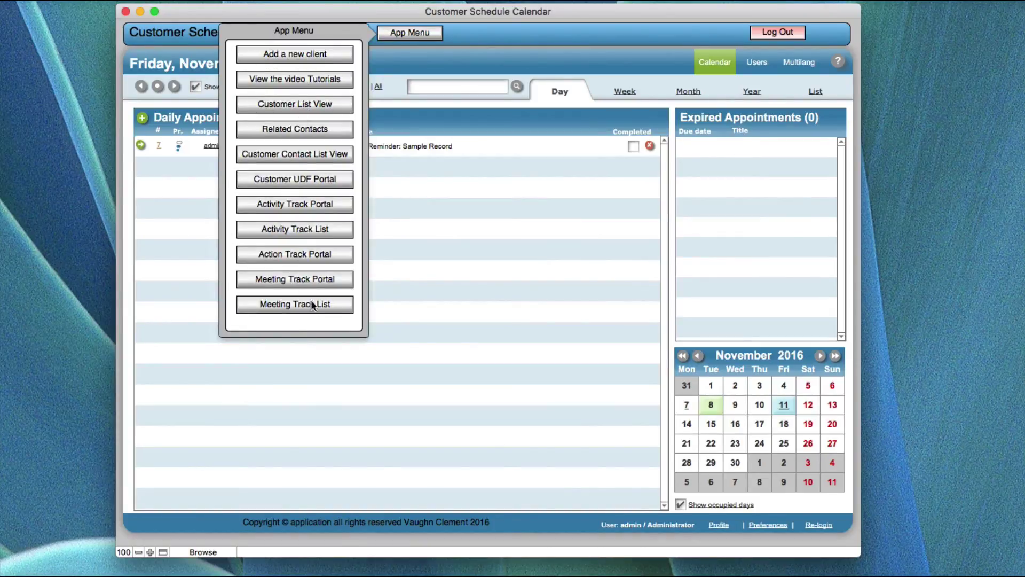
{"action": "left_click", "coordinate": [582, 70]}
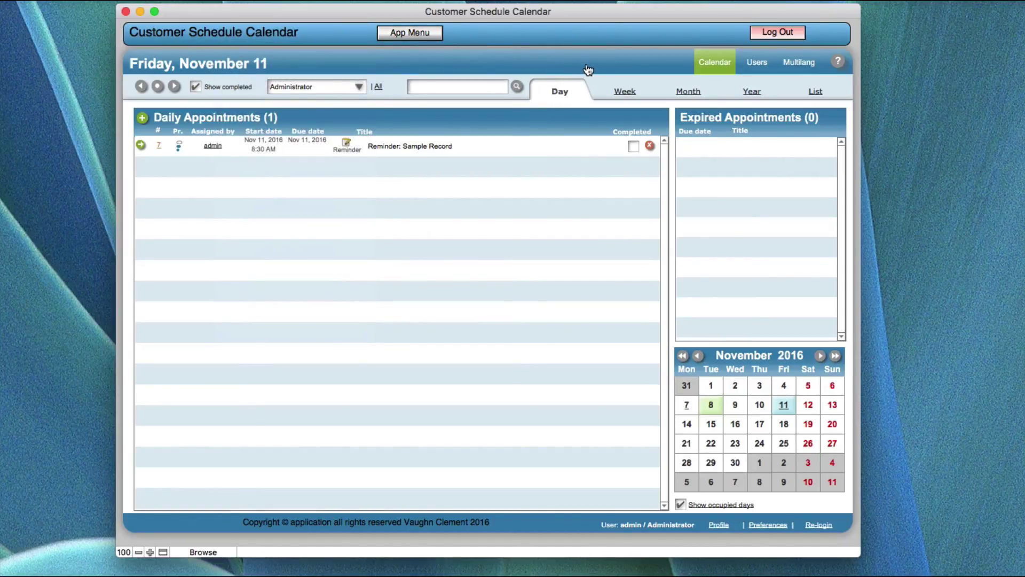